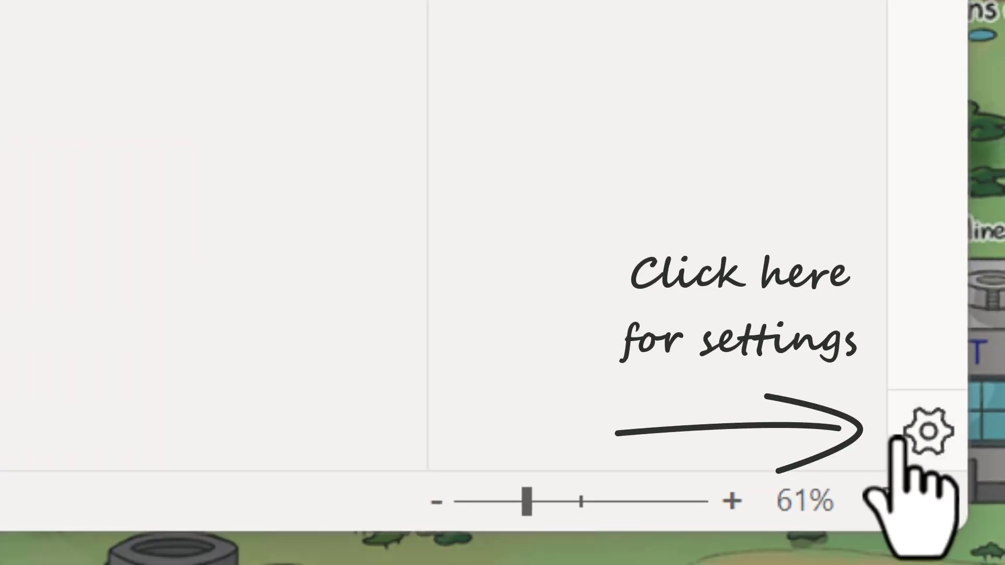
Review the preview features settings in the program options
{"action": "left_click", "coordinate": [899, 441]}
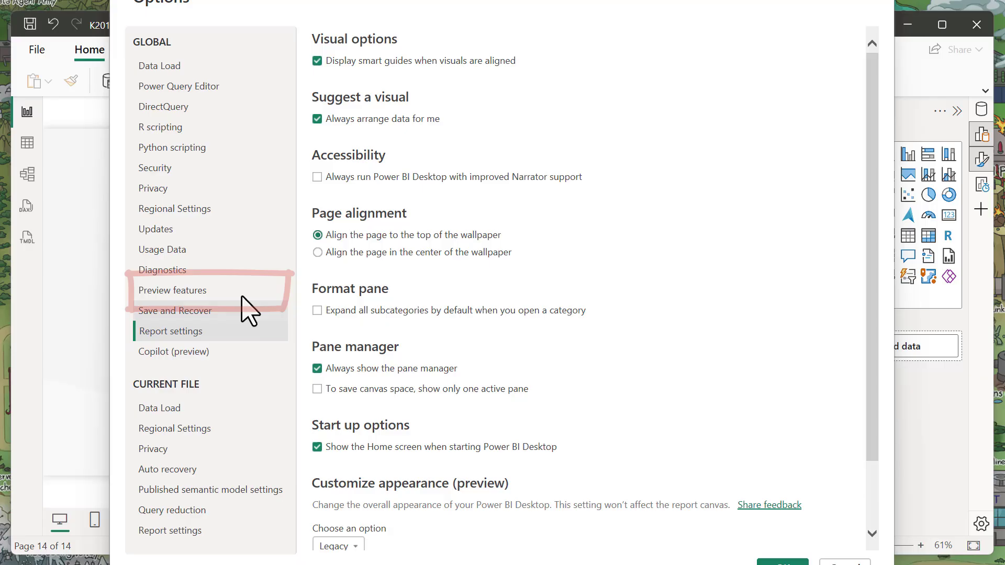
{"action": "left_click", "coordinate": [210, 291]}
{"action": "scroll", "coordinate": [449, 399], "scroll_direction": "down", "scroll_amount": 5}
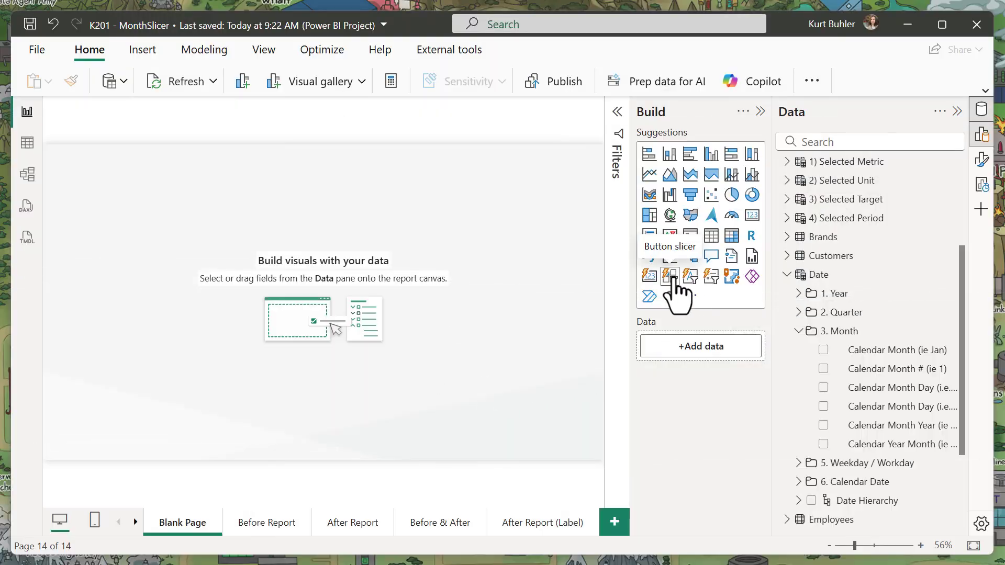
Add a button slicer and centre it horizontally and vertically on the page
{"action": "left_click", "coordinate": [670, 276]}
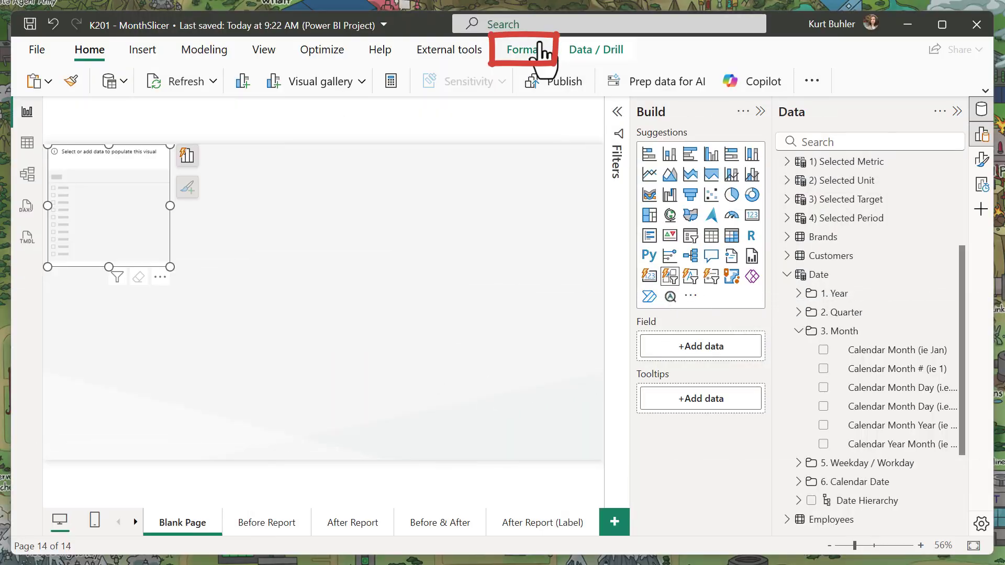
{"action": "left_click", "coordinate": [525, 50]}
{"action": "left_click", "coordinate": [745, 84]}
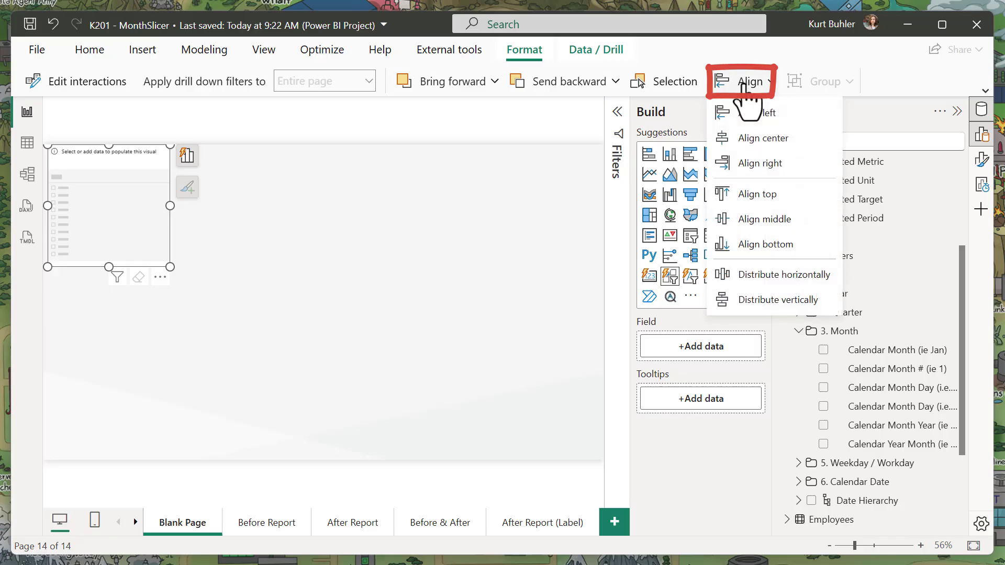
{"action": "left_click", "coordinate": [754, 142]}
{"action": "left_click", "coordinate": [753, 89]}
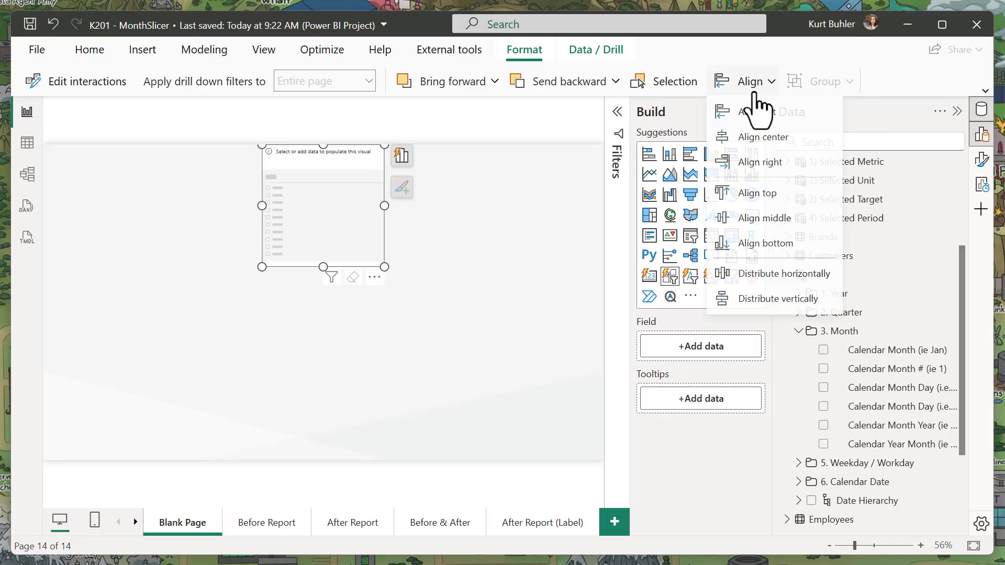
{"action": "left_click", "coordinate": [762, 219]}
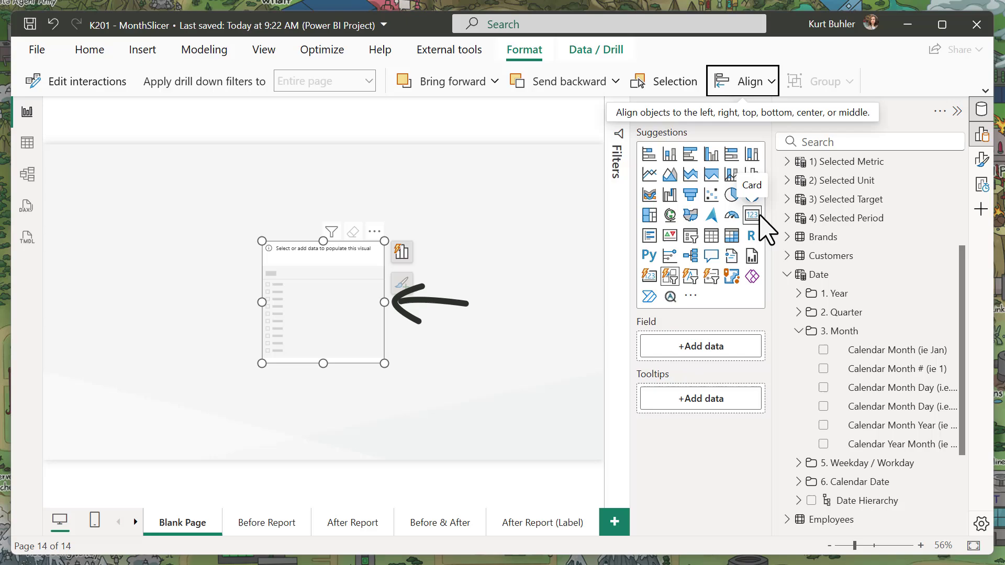
Fill the slicer with Calendar Month and sort it by Calendar Month #
{"action": "left_click", "coordinate": [825, 351]}
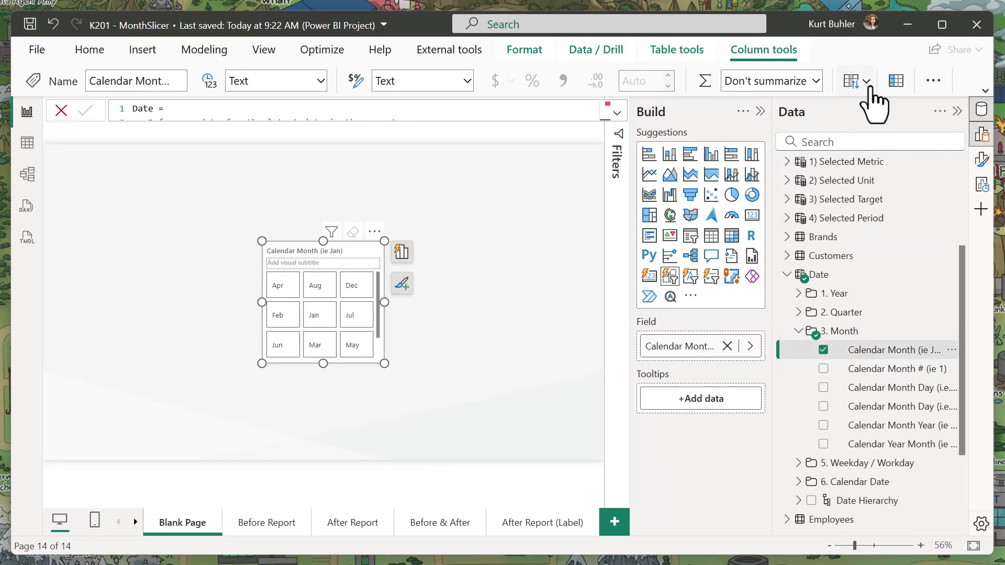
{"action": "left_click", "coordinate": [866, 80]}
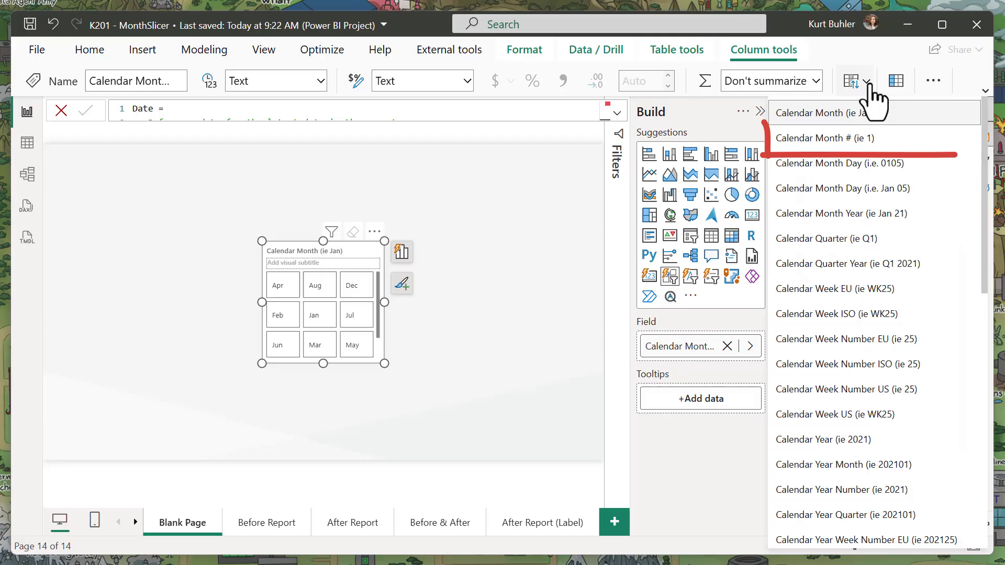
{"action": "left_click", "coordinate": [879, 139]}
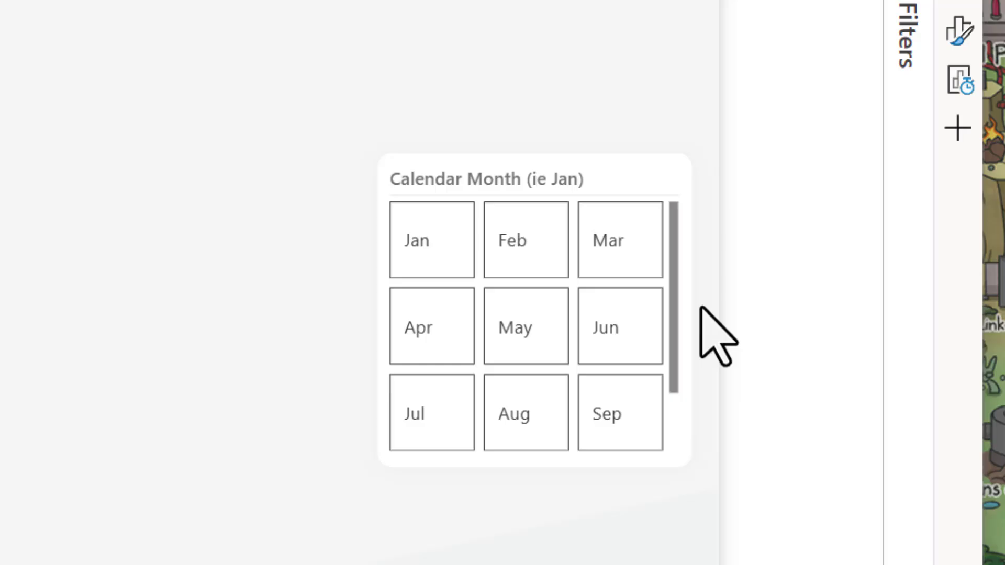
Turn off the month slicer's title, background and visual border
{"action": "left_click", "coordinate": [976, 41]}
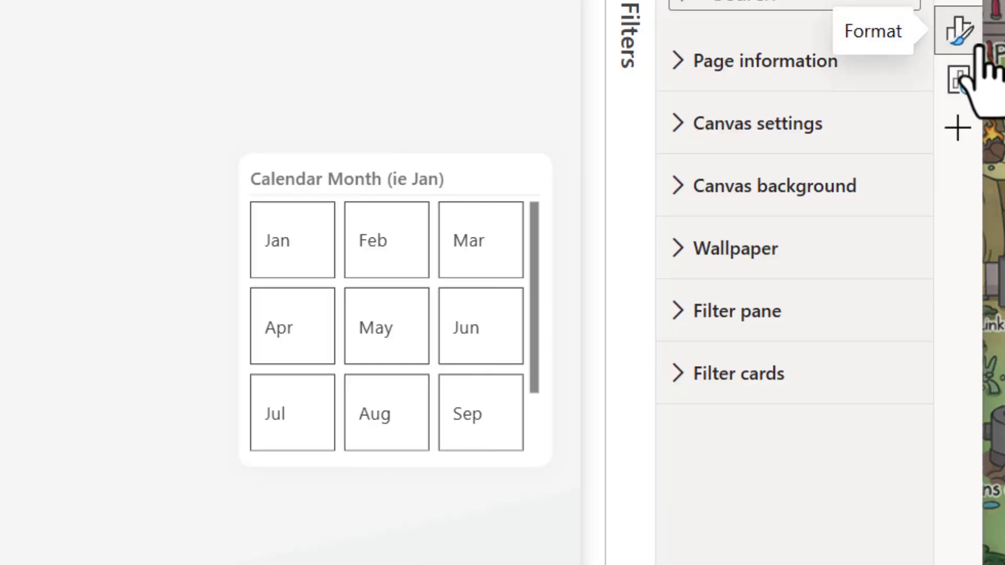
{"action": "left_click", "coordinate": [502, 176]}
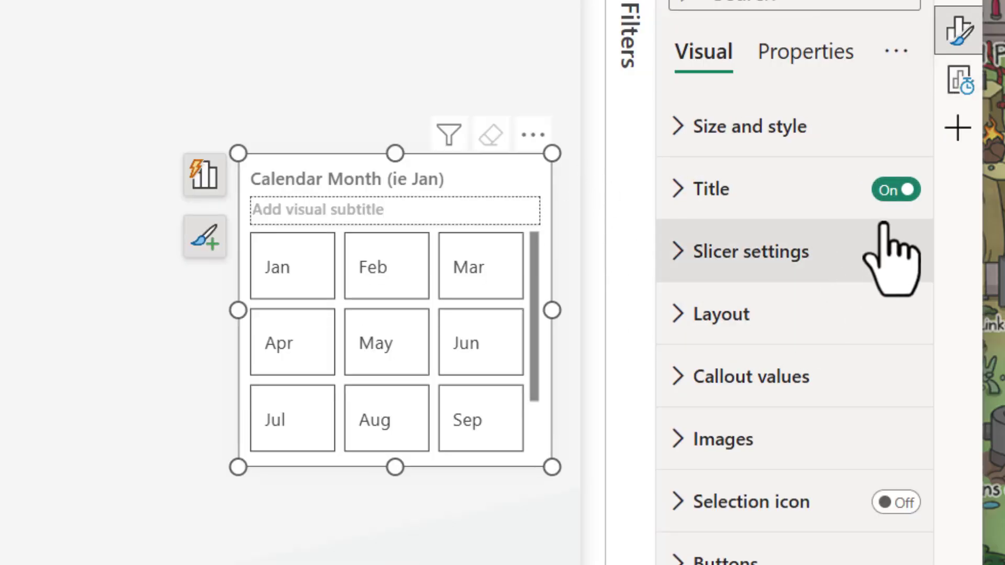
{"action": "left_click", "coordinate": [903, 192]}
{"action": "left_click", "coordinate": [837, 146]}
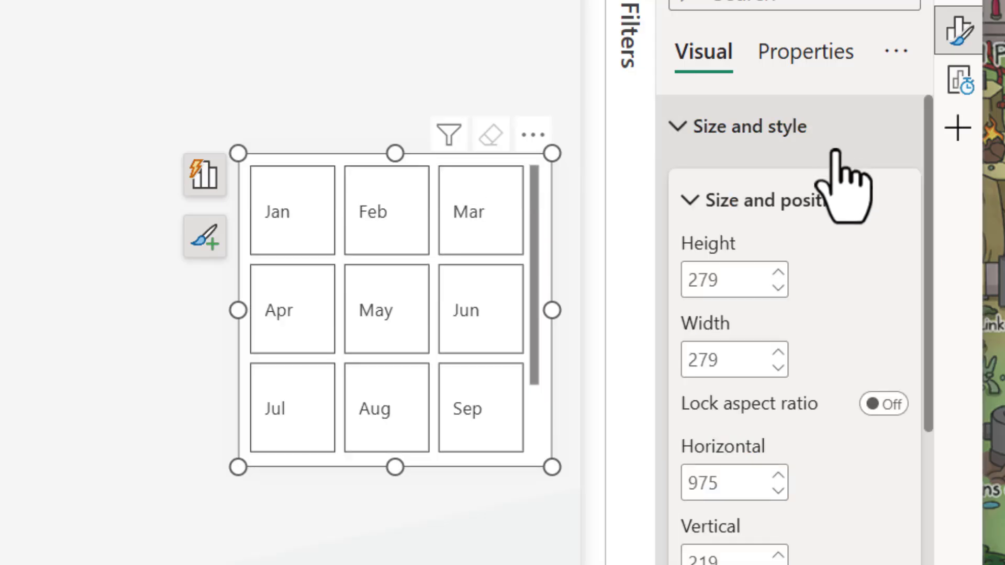
{"action": "scroll", "coordinate": [841, 356], "scroll_direction": "down", "scroll_amount": 6}
{"action": "left_click", "coordinate": [885, 250]}
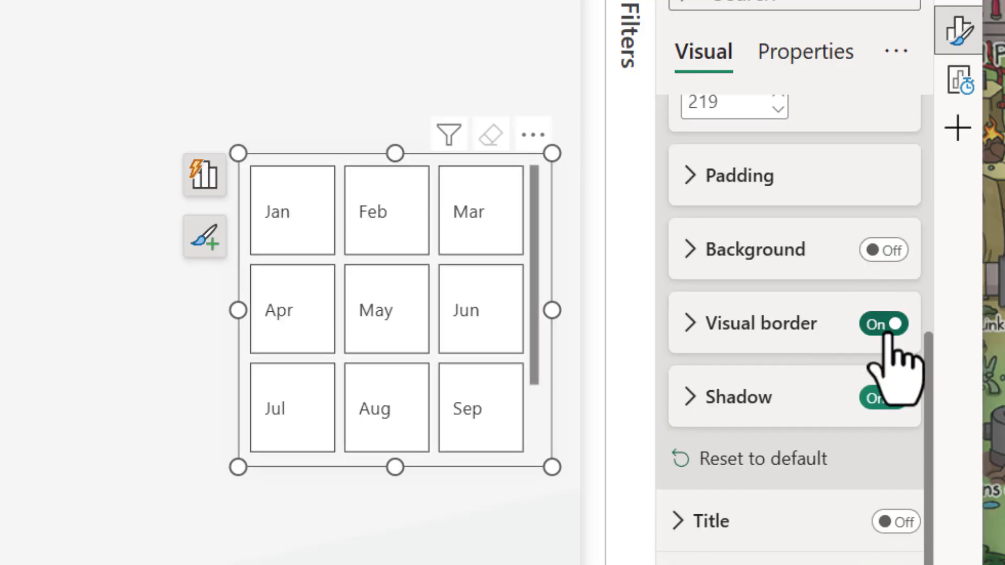
{"action": "left_click", "coordinate": [890, 324]}
{"action": "scroll", "coordinate": [884, 405], "scroll_direction": "up", "scroll_amount": 6}
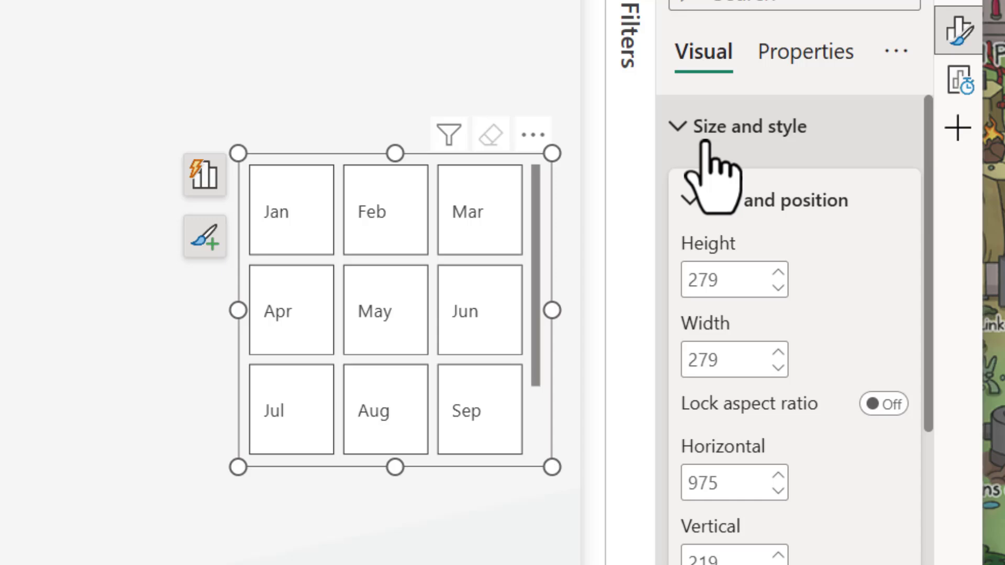
{"action": "left_click", "coordinate": [692, 127]}
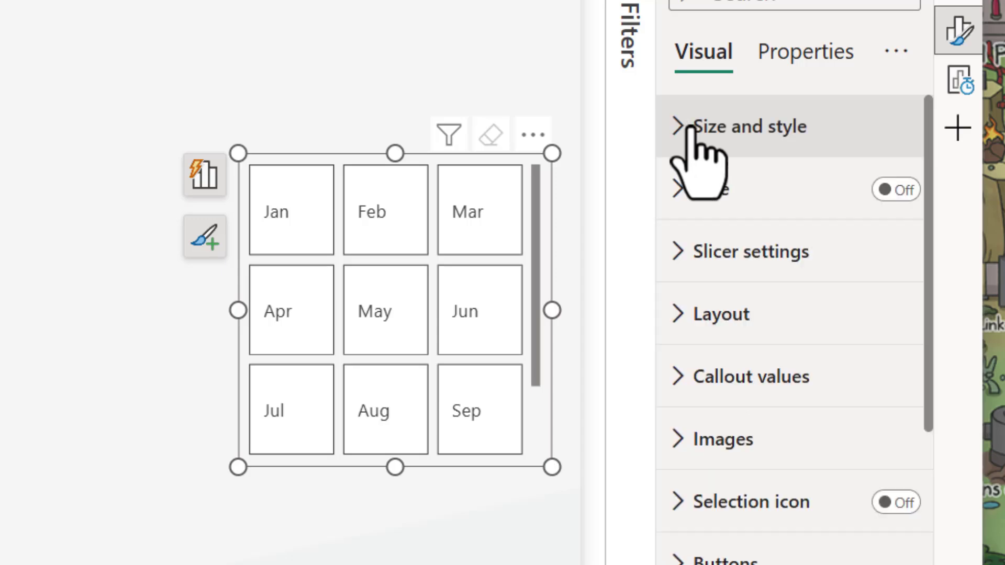
Set the button layout to 1 row and resize the slicer into a wide, short strip
{"action": "left_click", "coordinate": [815, 317]}
{"action": "scroll", "coordinate": [815, 361], "scroll_direction": "down", "scroll_amount": 3}
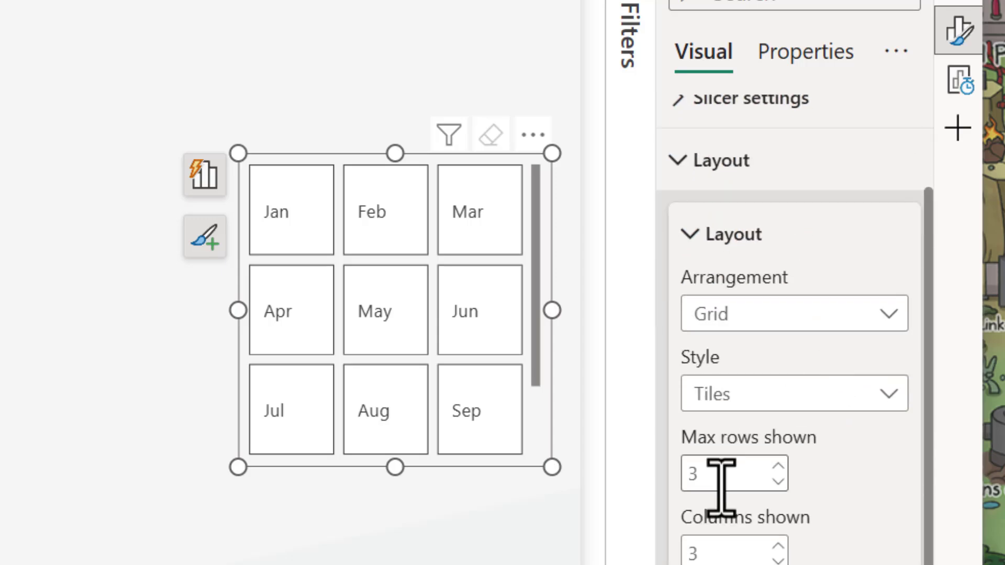
{"action": "type", "text": "1"}
{"action": "left_click", "coordinate": [731, 549]}
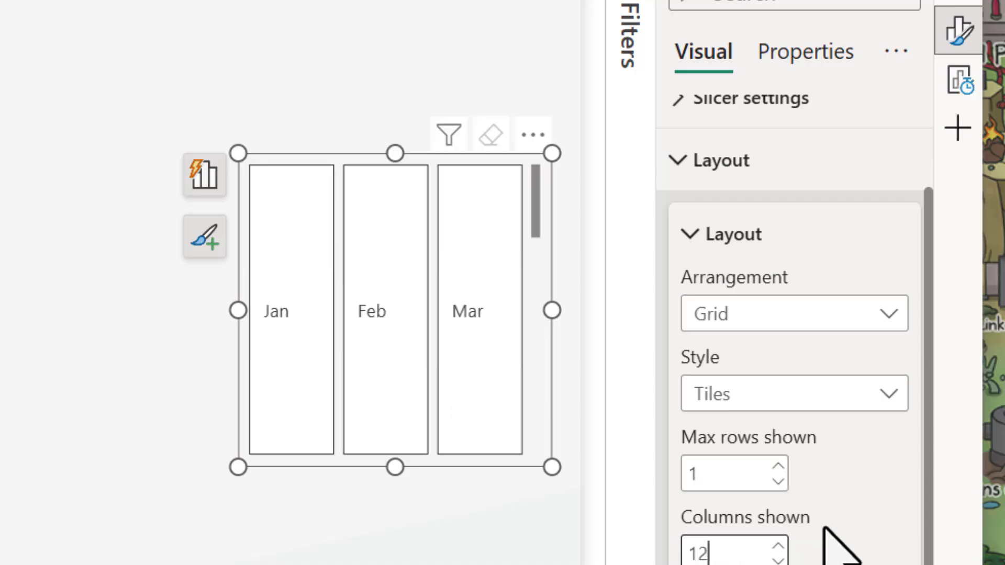
{"action": "left_click_drag", "start_coordinate": [236, 310], "coordinate": [0, 310]}
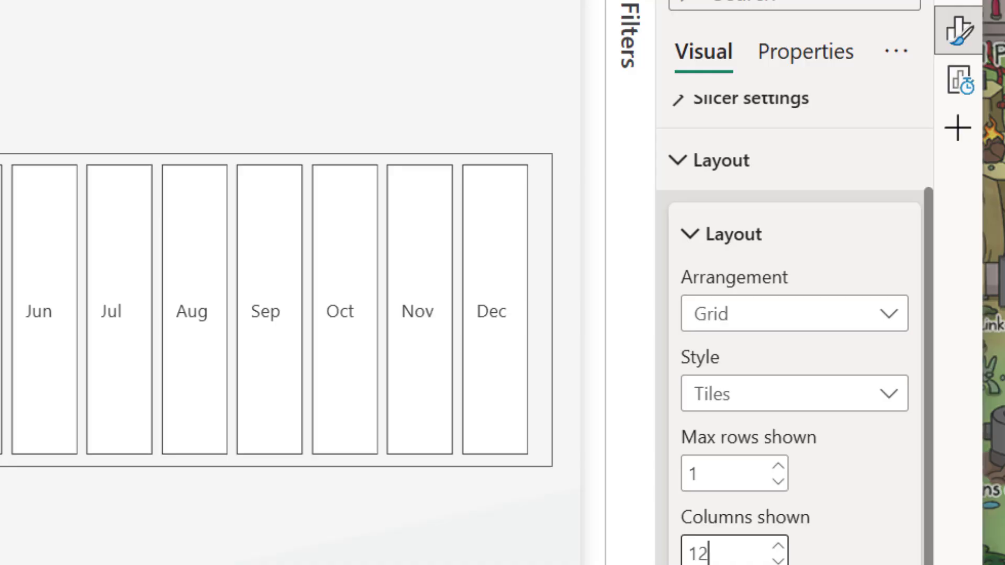
{"action": "left_click_drag", "start_coordinate": [84, 465], "coordinate": [178, 351]}
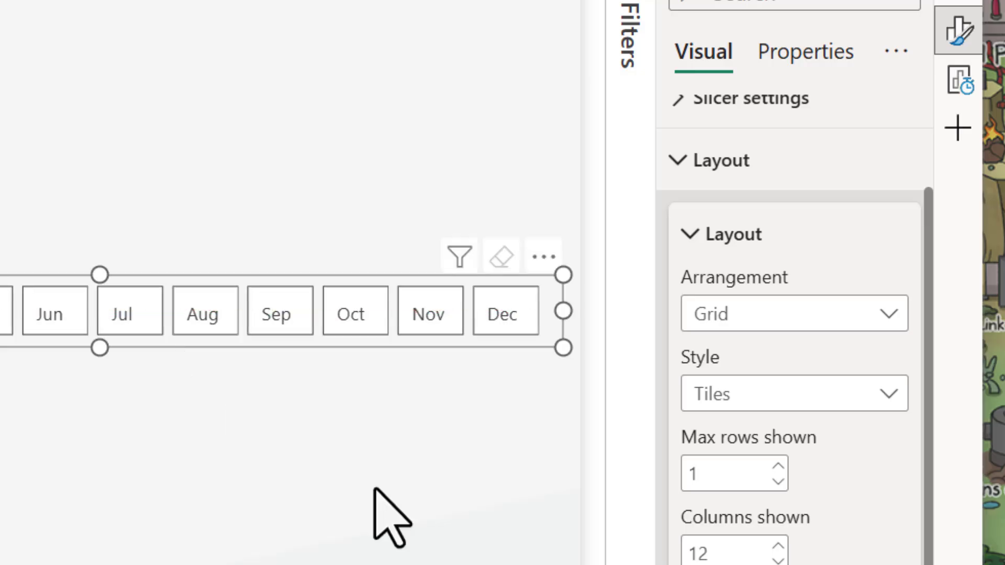
Keep Segoe UI as the callout value font for all states and all buttons
{"action": "left_click", "coordinate": [820, 157]}
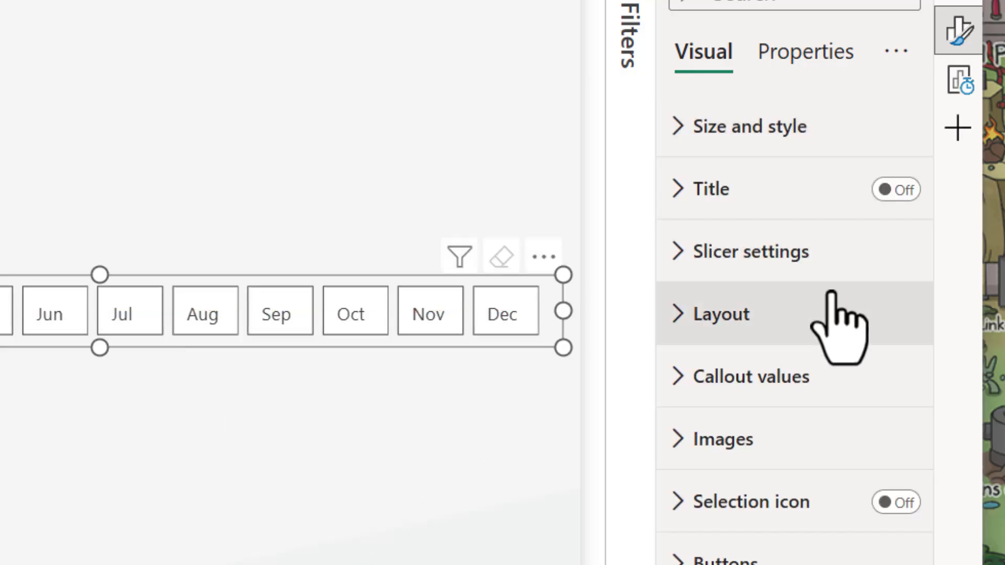
{"action": "left_click", "coordinate": [784, 393]}
{"action": "scroll", "coordinate": [781, 403], "scroll_direction": "down", "scroll_amount": 5}
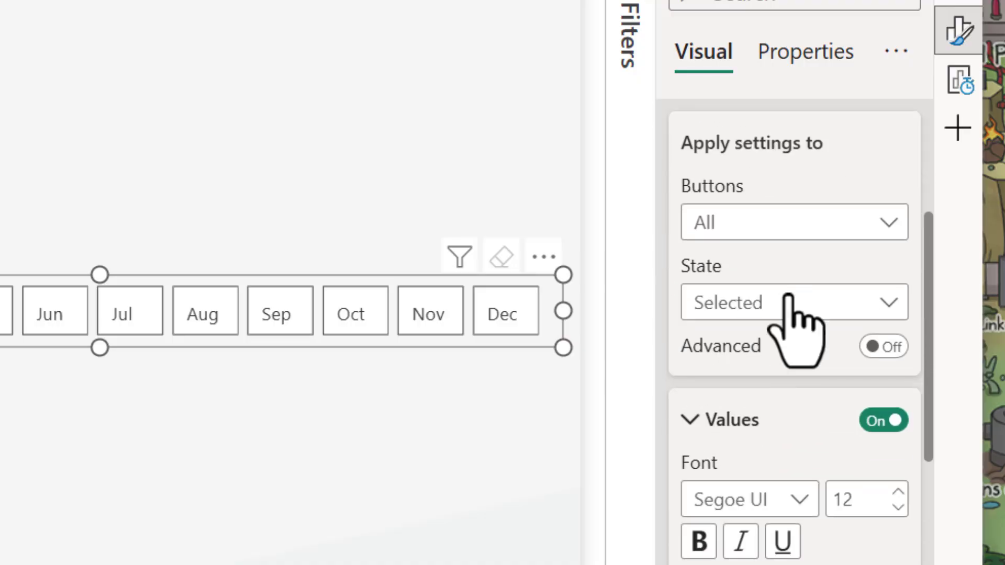
{"action": "left_click", "coordinate": [787, 303]}
{"action": "left_click", "coordinate": [777, 339]}
{"action": "left_click", "coordinate": [801, 230]}
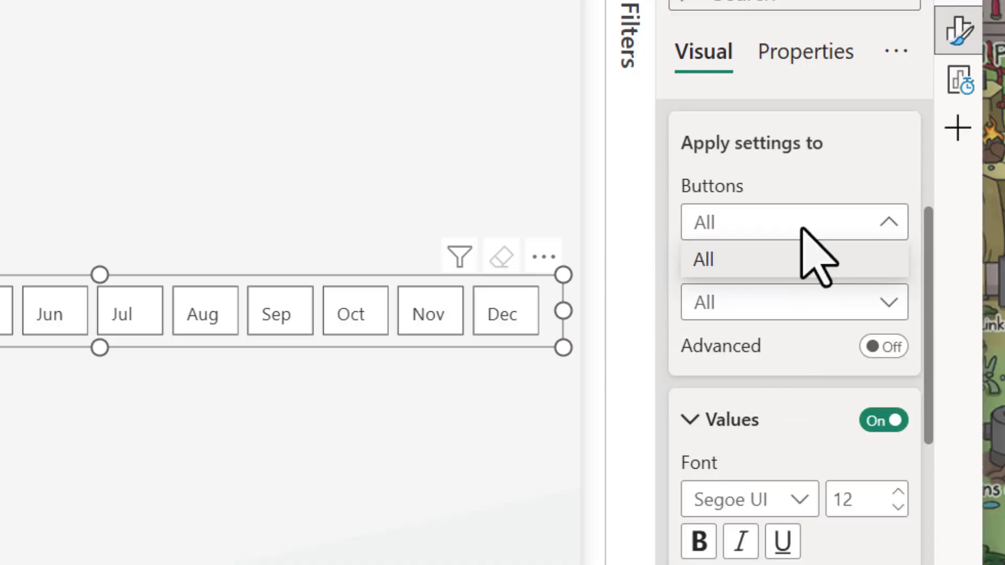
{"action": "left_click", "coordinate": [801, 229]}
{"action": "scroll", "coordinate": [819, 385], "scroll_direction": "down", "scroll_amount": 3}
{"action": "left_click", "coordinate": [802, 344]}
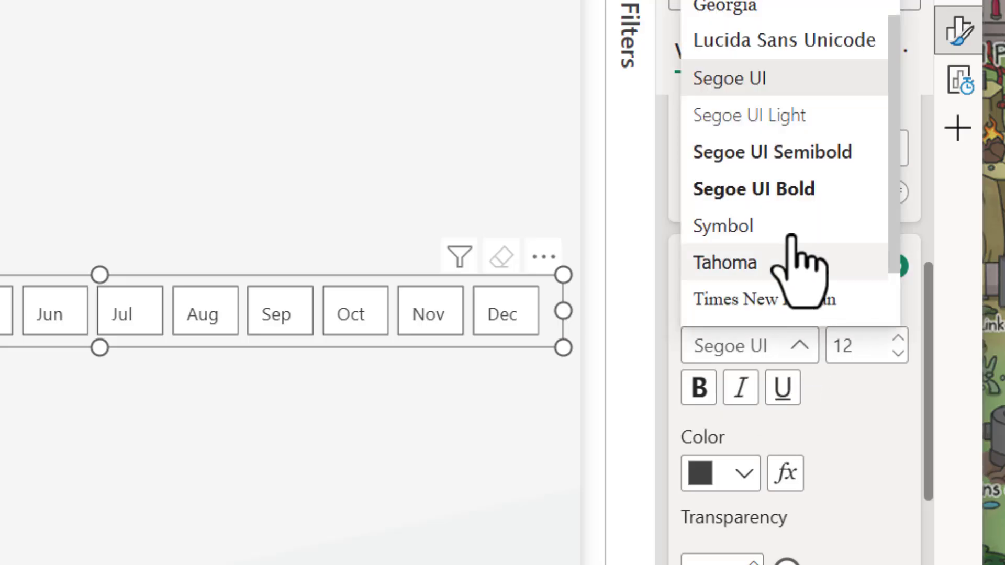
{"action": "left_click", "coordinate": [785, 84]}
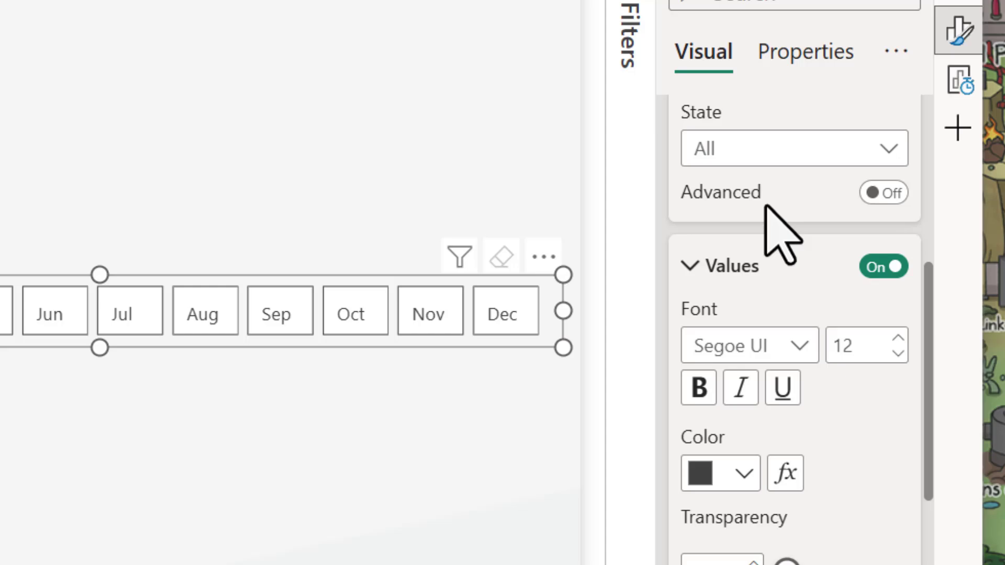
Make month text bold for the Selected state and Segoe UI Bold for Hover
{"action": "left_click", "coordinate": [764, 153]}
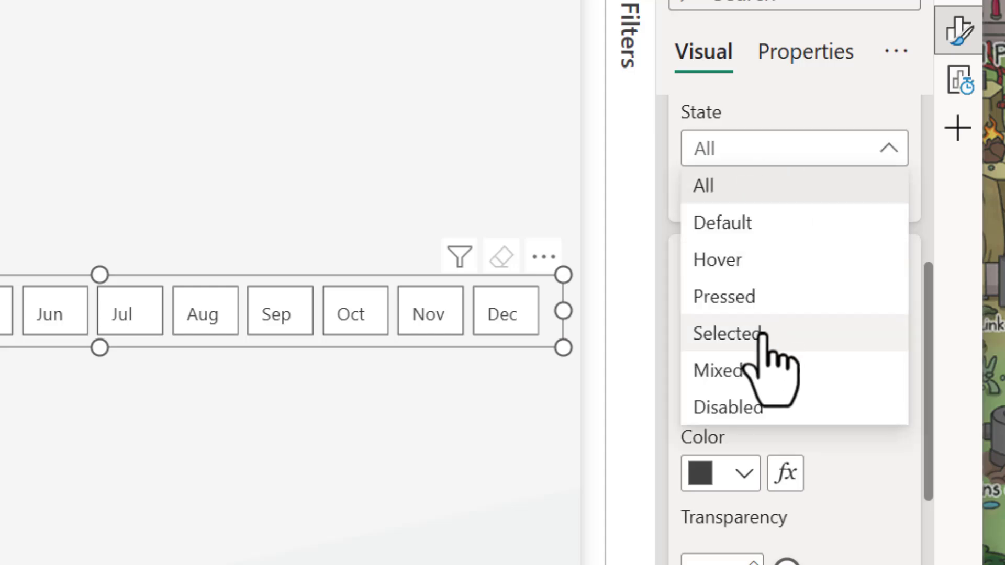
{"action": "key", "text": "Escape"}
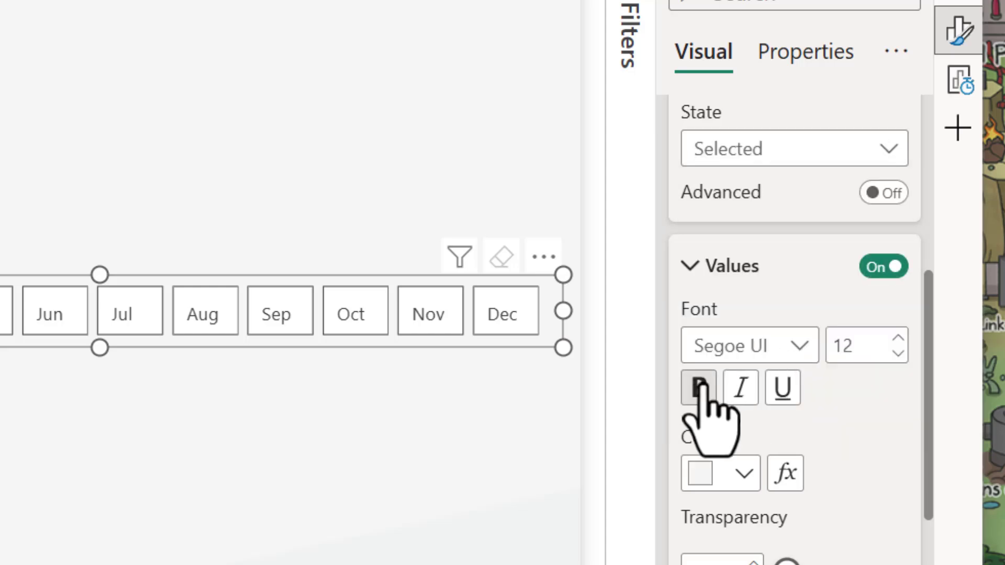
{"action": "left_click", "coordinate": [700, 388]}
{"action": "left_click", "coordinate": [813, 157]}
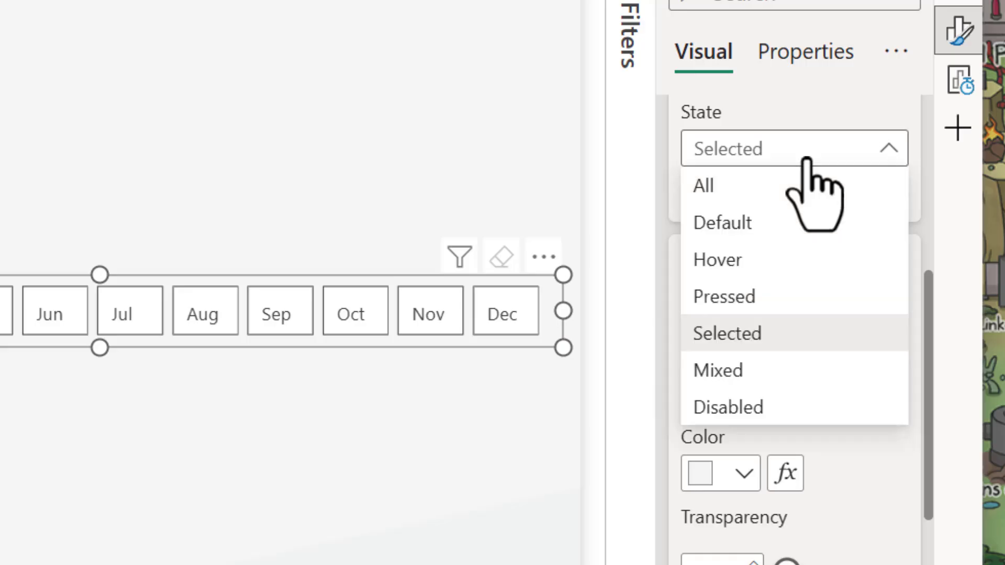
{"action": "left_click", "coordinate": [765, 275]}
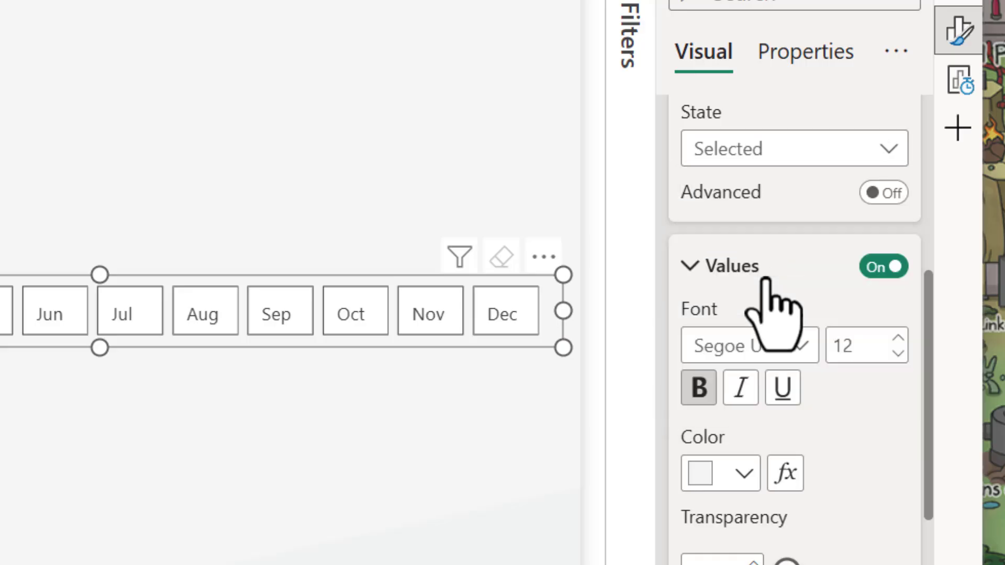
{"action": "left_click", "coordinate": [764, 356]}
{"action": "left_click", "coordinate": [786, 189]}
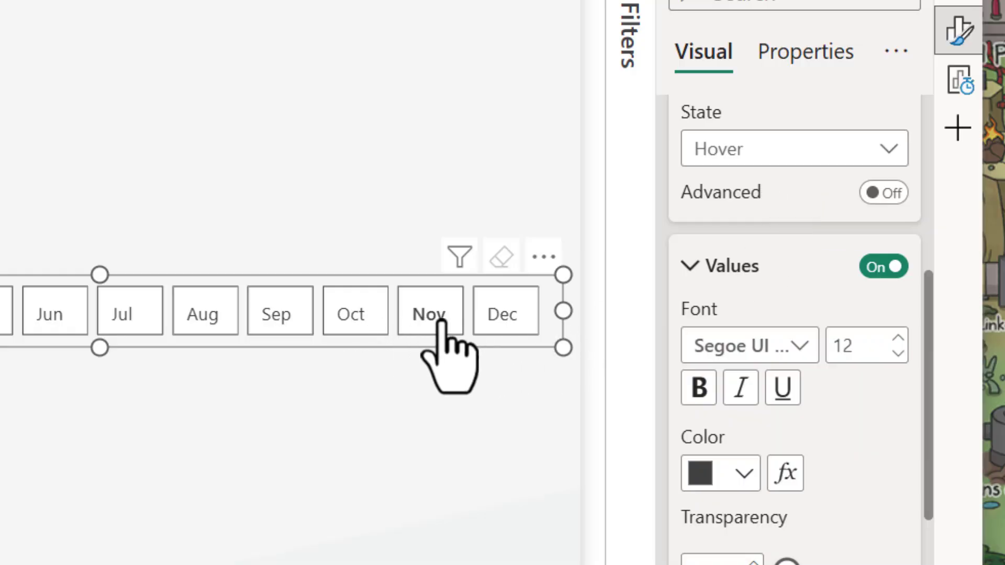
Select Nov in the month slicer after briefly picking Dec
{"action": "left_click", "coordinate": [489, 311]}
{"action": "left_click", "coordinate": [441, 327]}
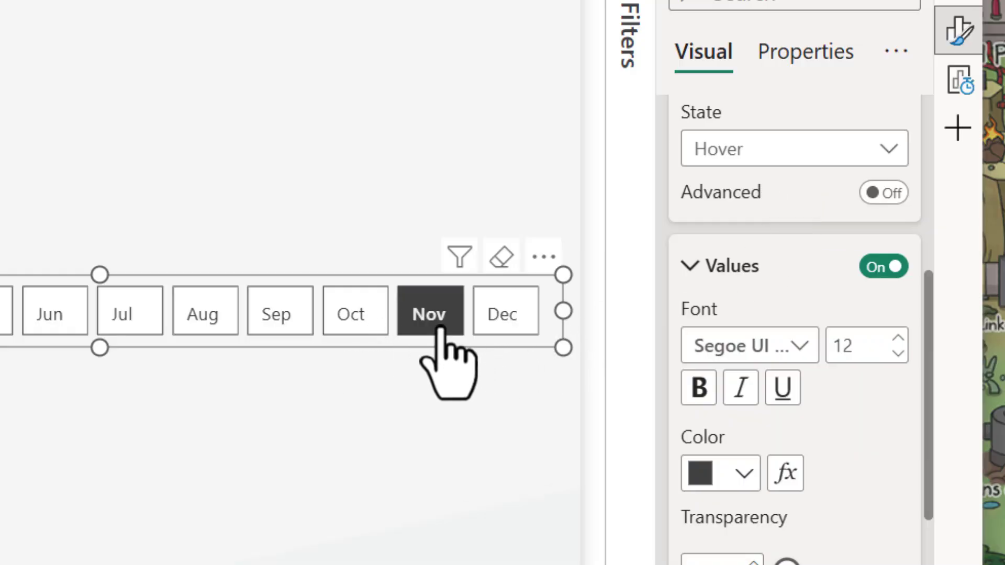
{"action": "scroll", "coordinate": [743, 335], "scroll_direction": "up", "scroll_amount": 6}
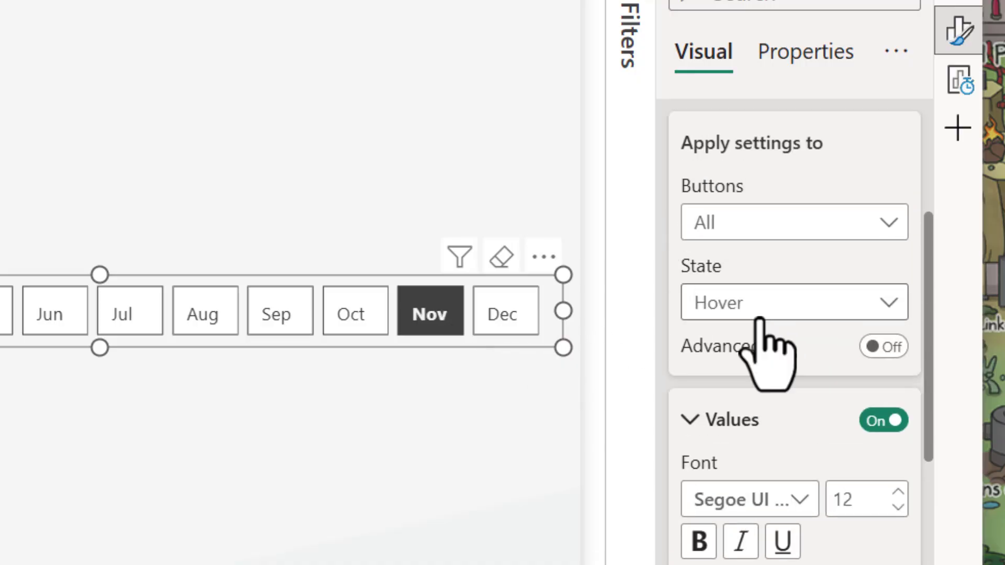
Set the month buttons' shape to Rounded Rectangle
{"action": "left_click", "coordinate": [725, 219]}
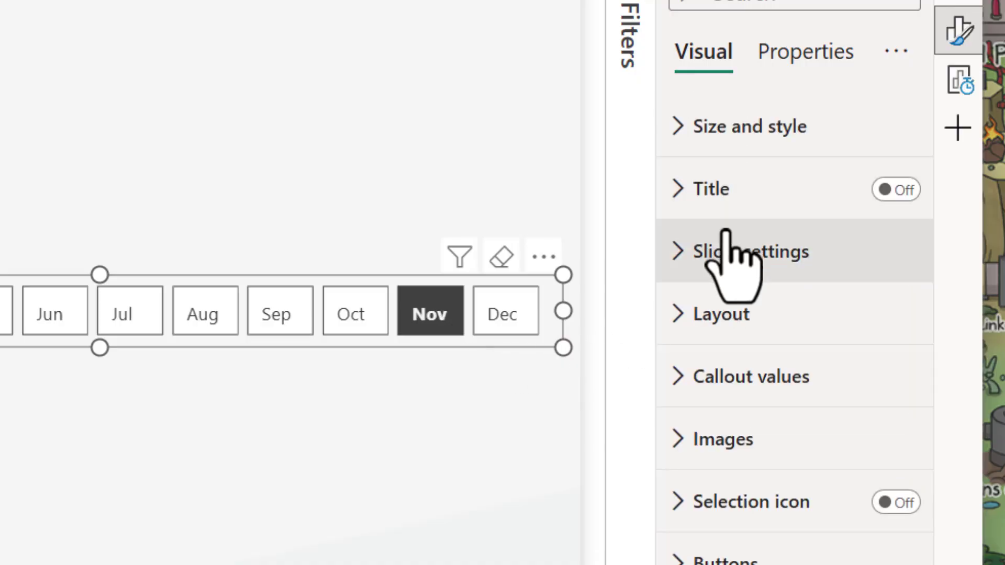
{"action": "left_click", "coordinate": [723, 558]}
{"action": "scroll", "coordinate": [774, 398], "scroll_direction": "down", "scroll_amount": 10}
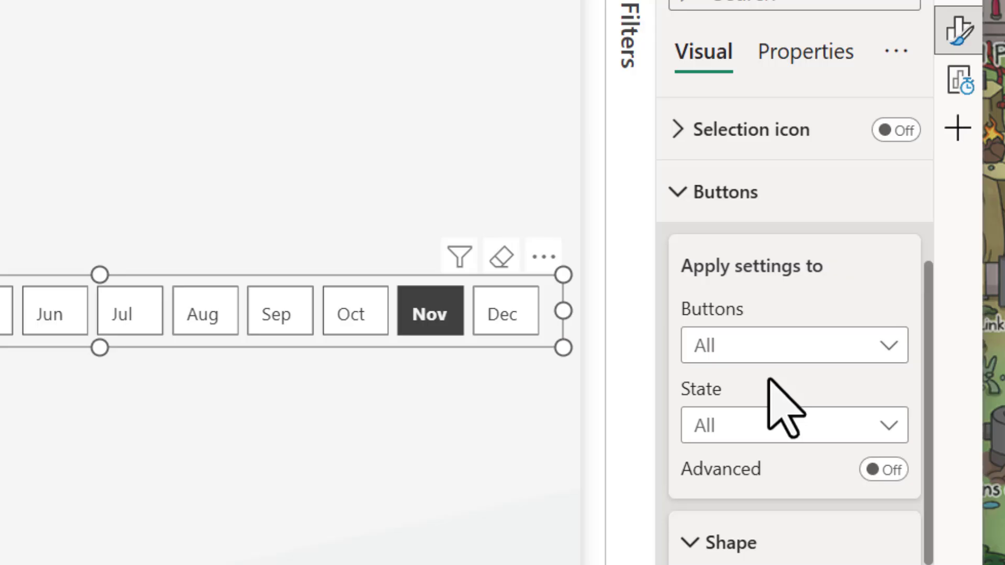
{"action": "left_click", "coordinate": [778, 386]}
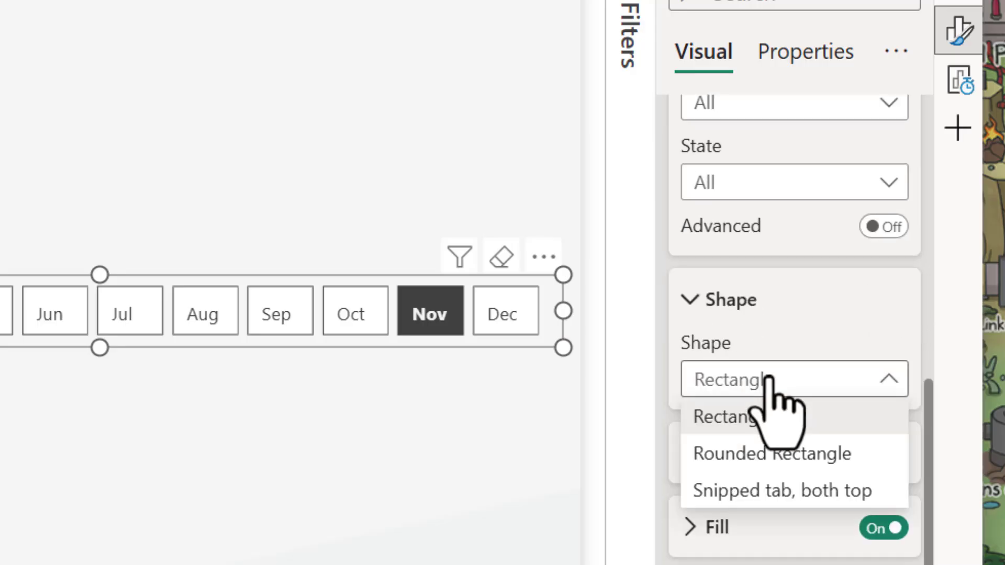
{"action": "left_click", "coordinate": [768, 454]}
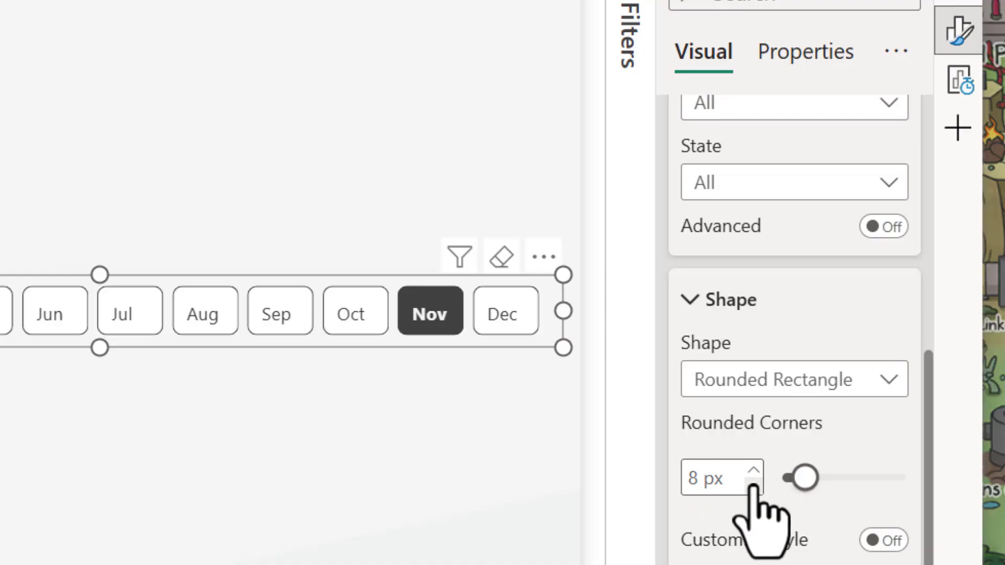
{"action": "scroll", "coordinate": [796, 314], "scroll_direction": "up", "scroll_amount": 10}
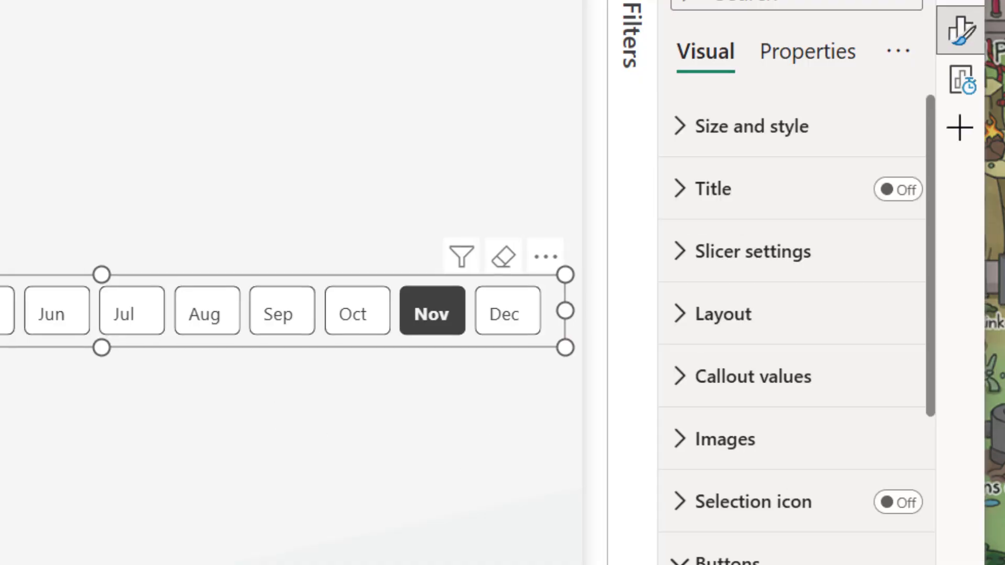
Turn off button fill and borders and set the accent bar width to 3 px
{"action": "scroll", "coordinate": [850, 502], "scroll_direction": "down", "scroll_amount": 3}
{"action": "scroll", "coordinate": [843, 472], "scroll_direction": "down", "scroll_amount": 8}
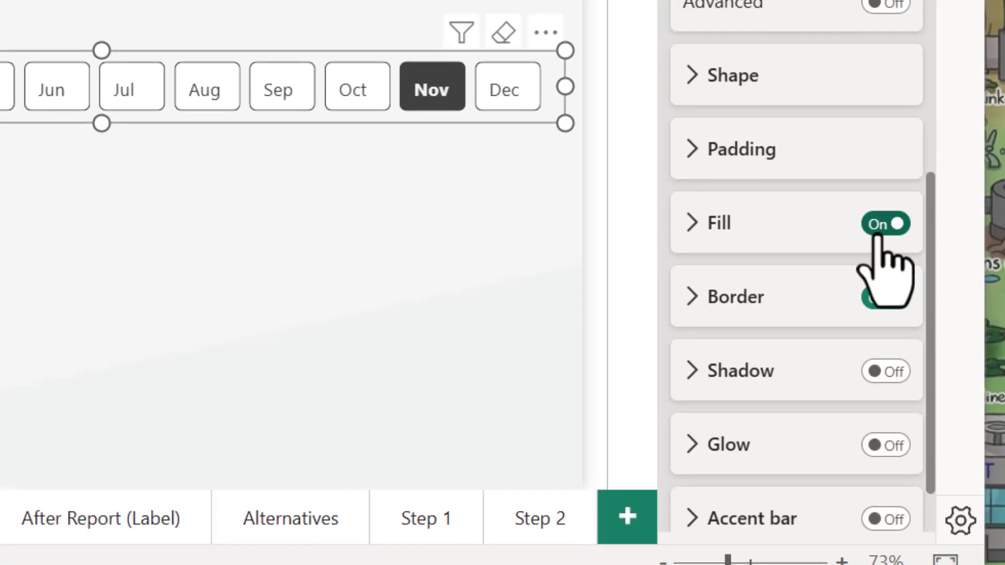
{"action": "left_click", "coordinate": [885, 226]}
{"action": "left_click", "coordinate": [884, 298]}
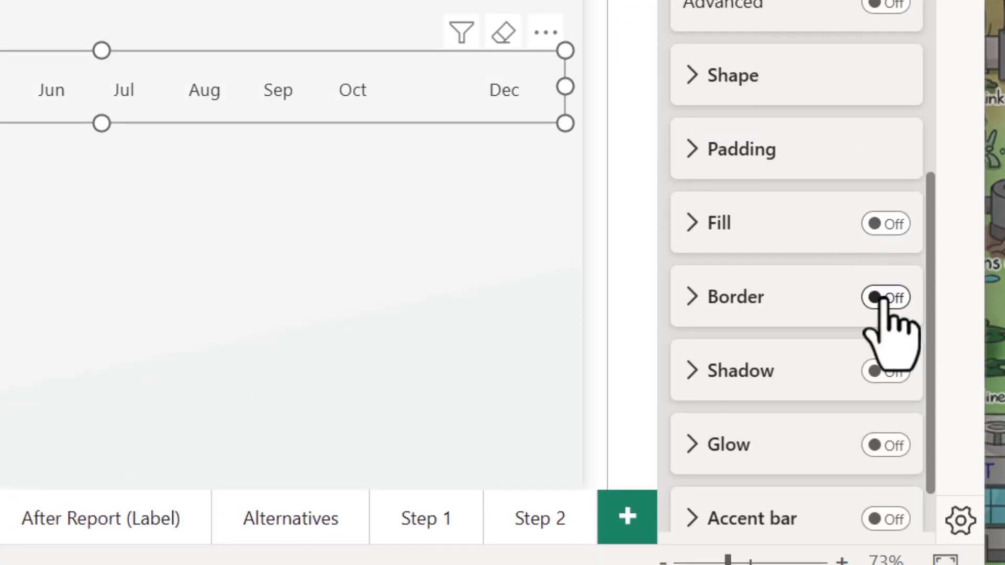
{"action": "scroll", "coordinate": [880, 314], "scroll_direction": "down", "scroll_amount": 2}
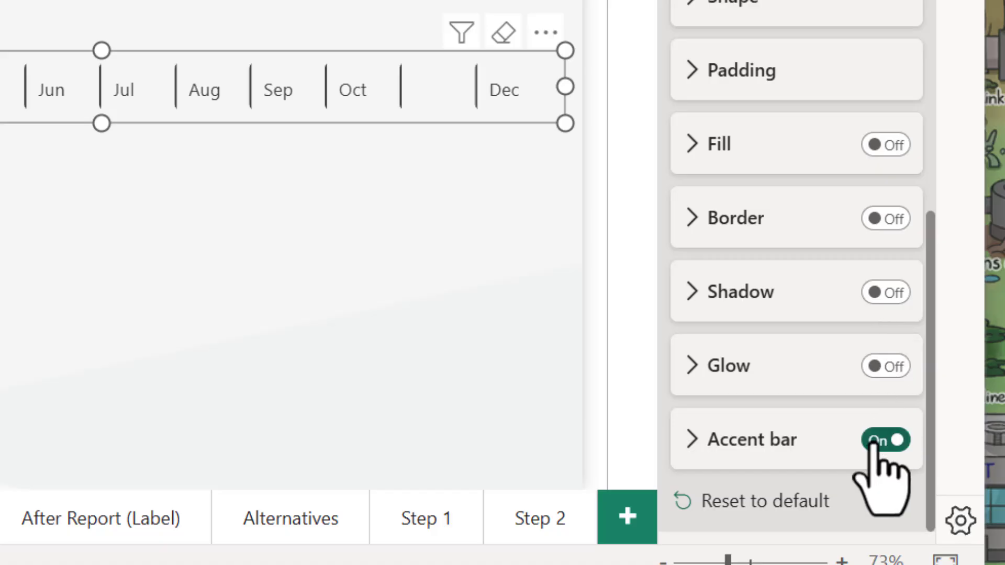
{"action": "left_click", "coordinate": [798, 442]}
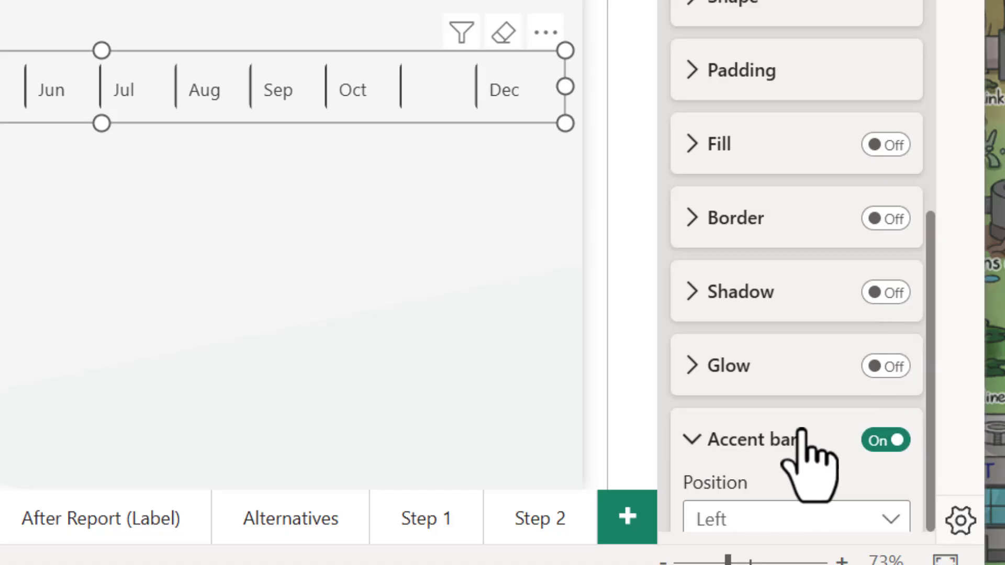
{"action": "scroll", "coordinate": [800, 455], "scroll_direction": "down", "scroll_amount": 5}
{"action": "left_click", "coordinate": [779, 481]}
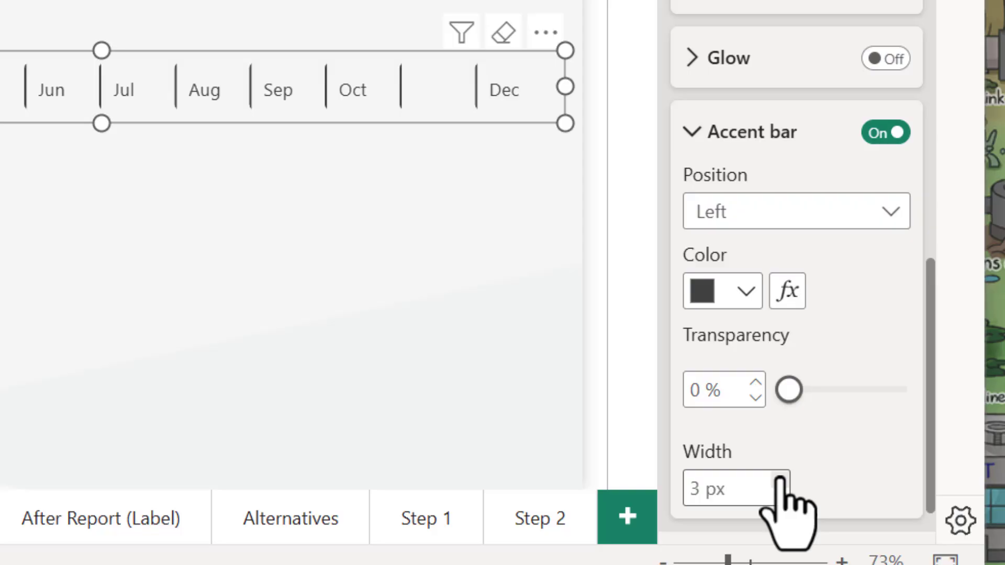
{"action": "scroll", "coordinate": [822, 457], "scroll_direction": "up", "scroll_amount": 5}
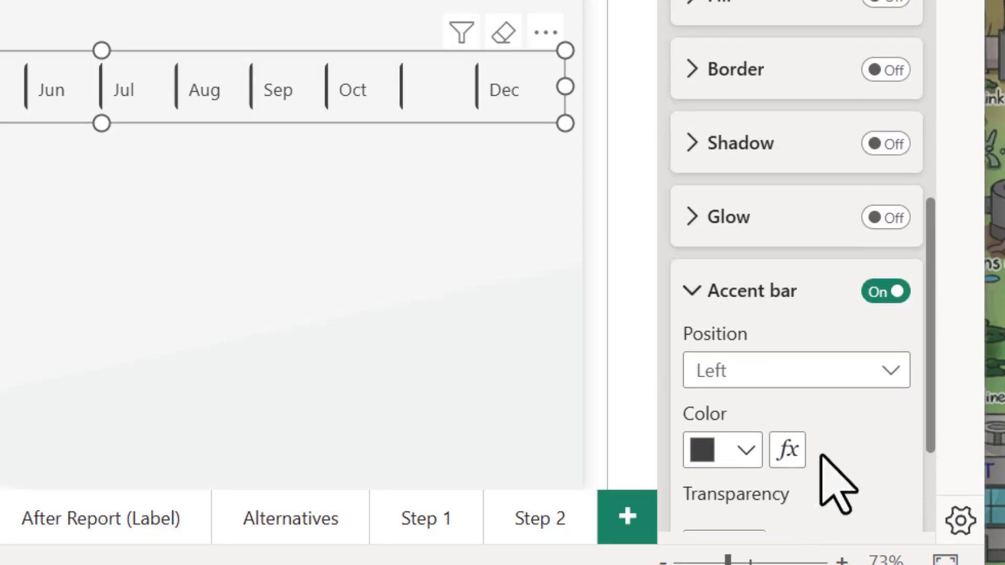
For the Selected state, turn on fill with 80% transparency
{"action": "left_click", "coordinate": [796, 437]}
{"action": "scroll", "coordinate": [798, 414], "scroll_direction": "up", "scroll_amount": 3}
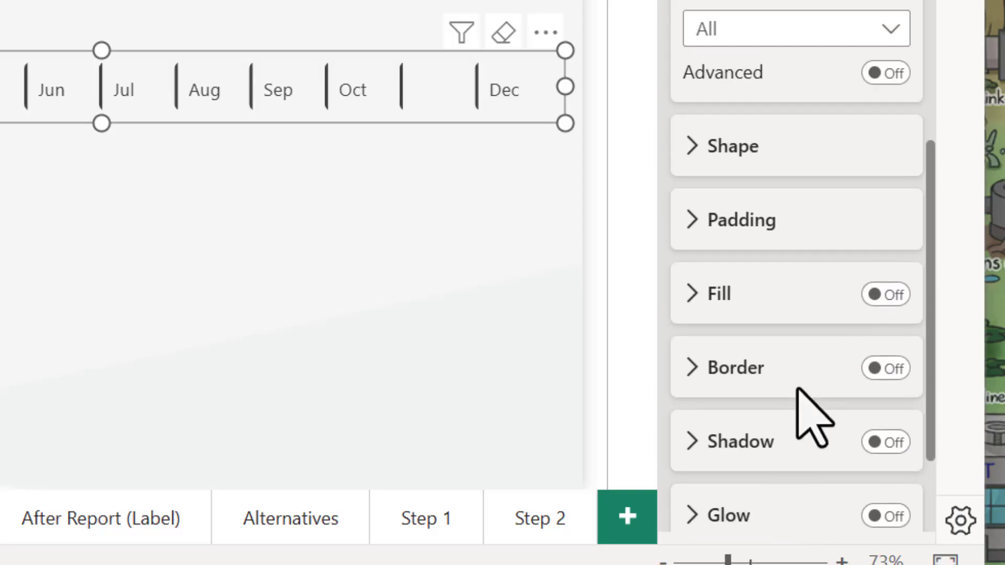
{"action": "left_click", "coordinate": [788, 42]}
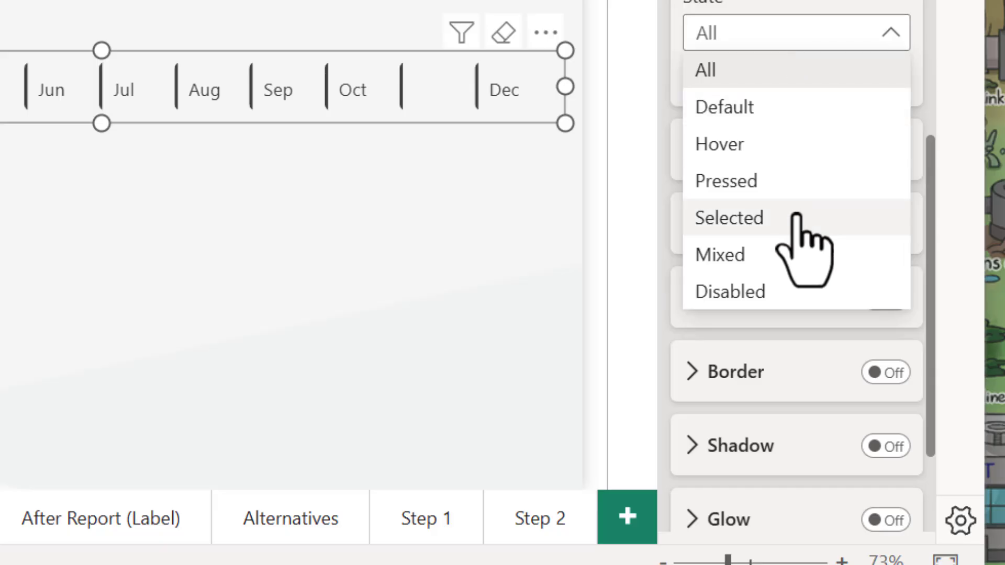
{"action": "left_click", "coordinate": [792, 217]}
{"action": "left_click", "coordinate": [769, 153]}
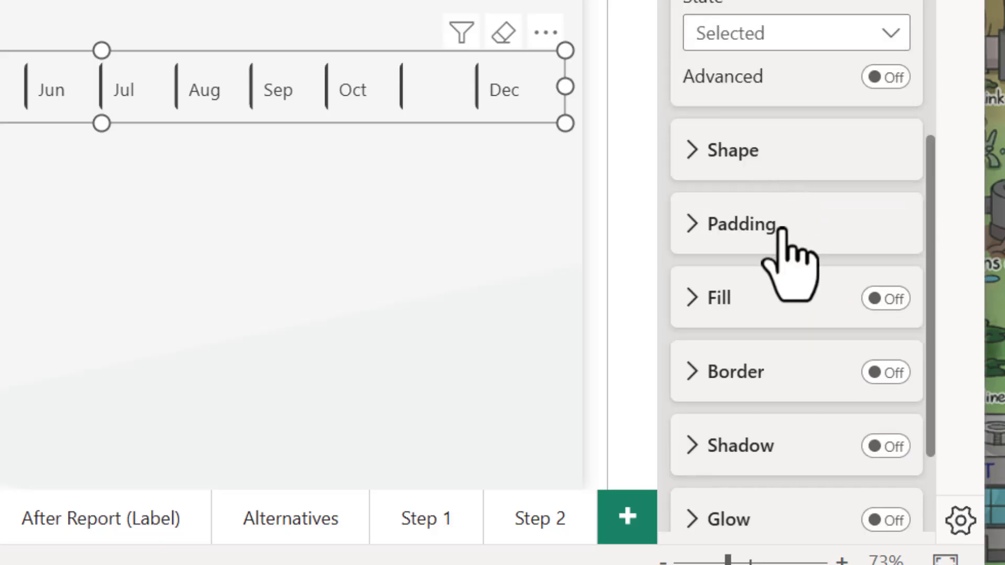
{"action": "scroll", "coordinate": [787, 230], "scroll_direction": "down", "scroll_amount": 3}
{"action": "left_click", "coordinate": [882, 145]}
{"action": "left_click", "coordinate": [768, 154]}
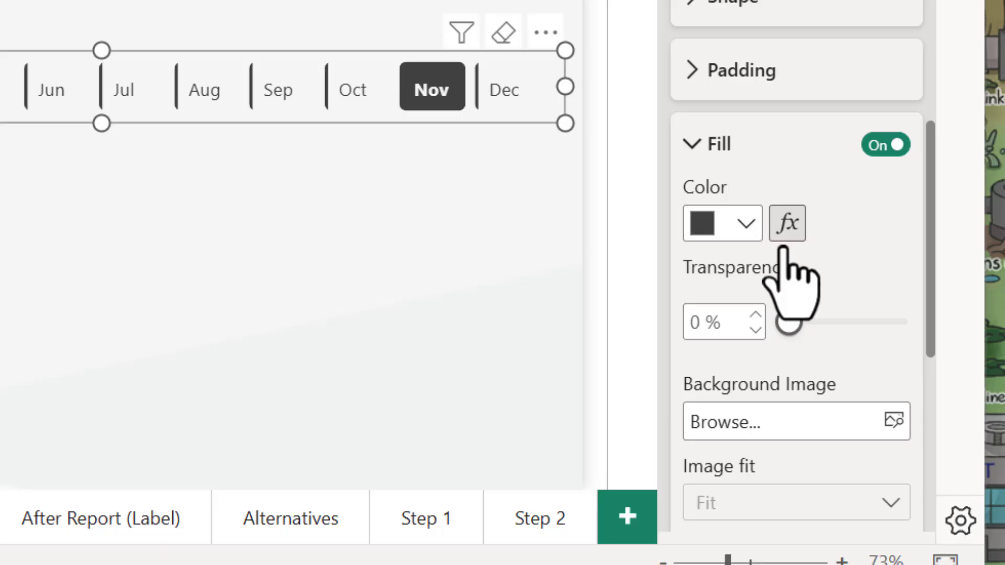
{"action": "left_click", "coordinate": [716, 320]}
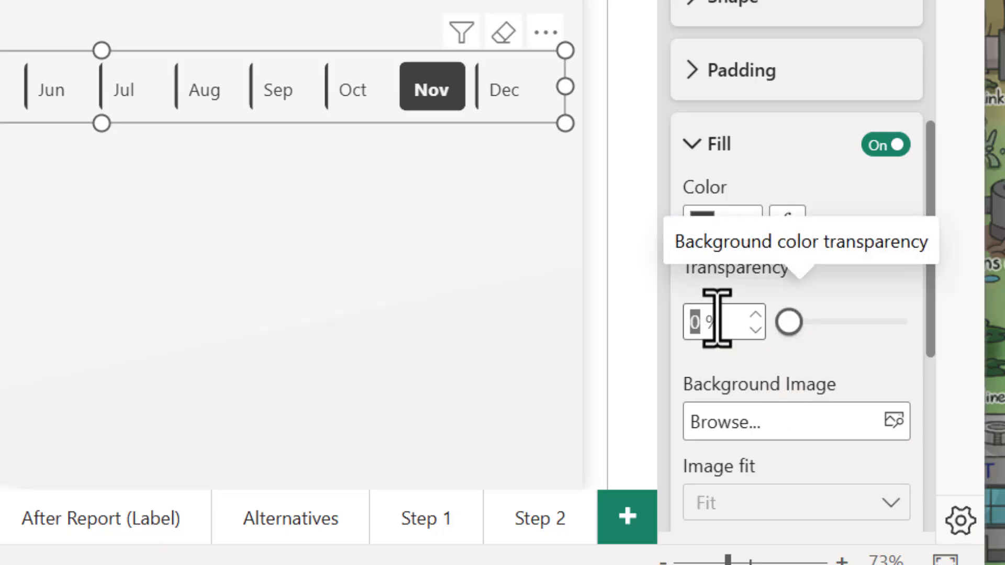
{"action": "type", "text": "80"}
{"action": "key", "text": "Return"}
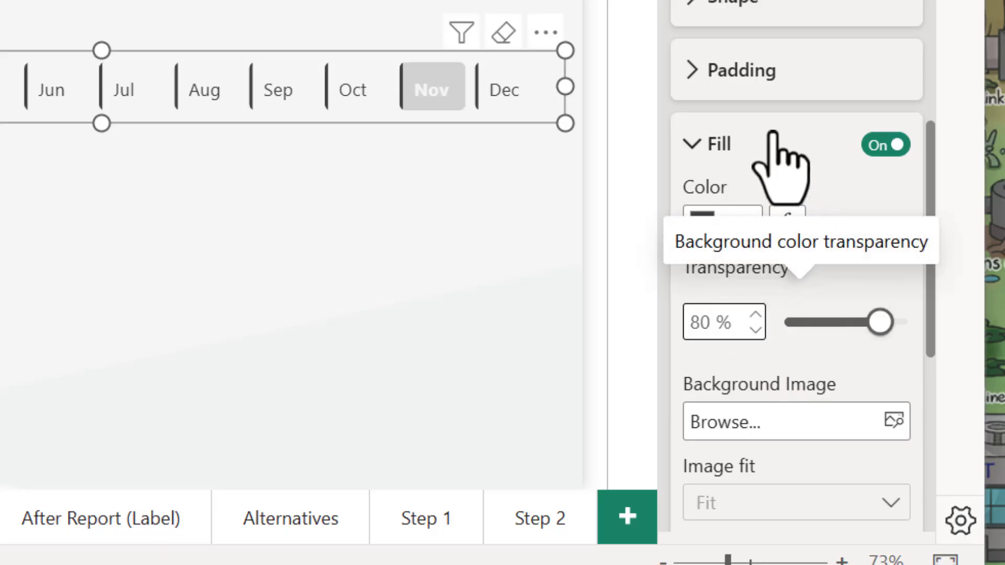
{"action": "left_click", "coordinate": [772, 137]}
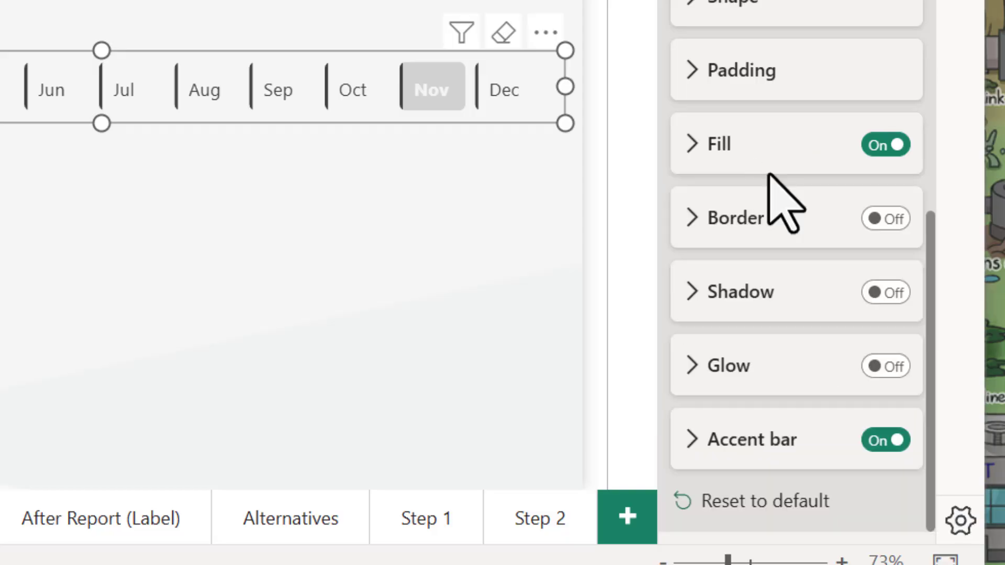
Switch off the accent bar for the Selected state
{"action": "left_click", "coordinate": [736, 439]}
{"action": "scroll", "coordinate": [763, 415], "scroll_direction": "down", "scroll_amount": 5}
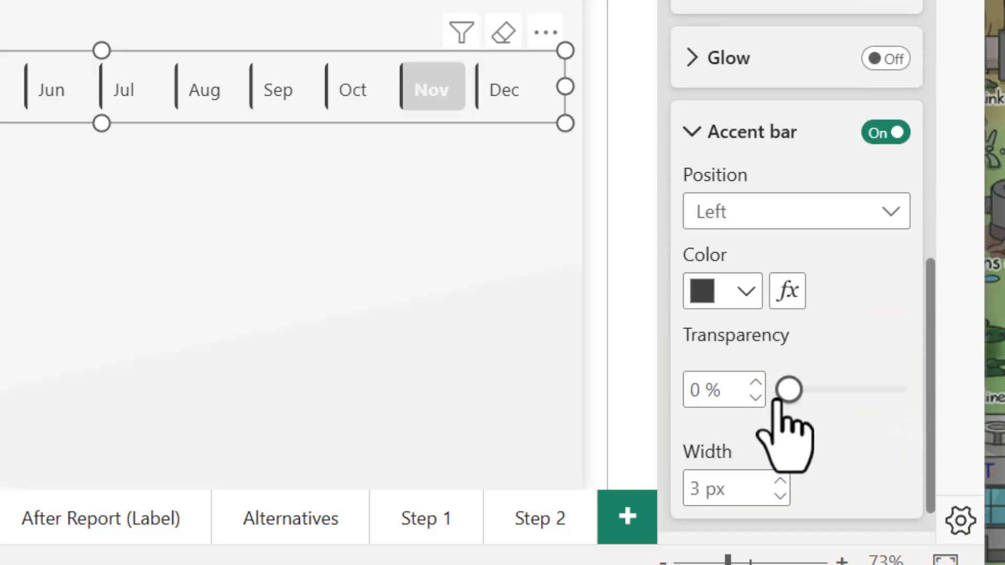
{"action": "scroll", "coordinate": [801, 487], "scroll_direction": "down", "scroll_amount": 1}
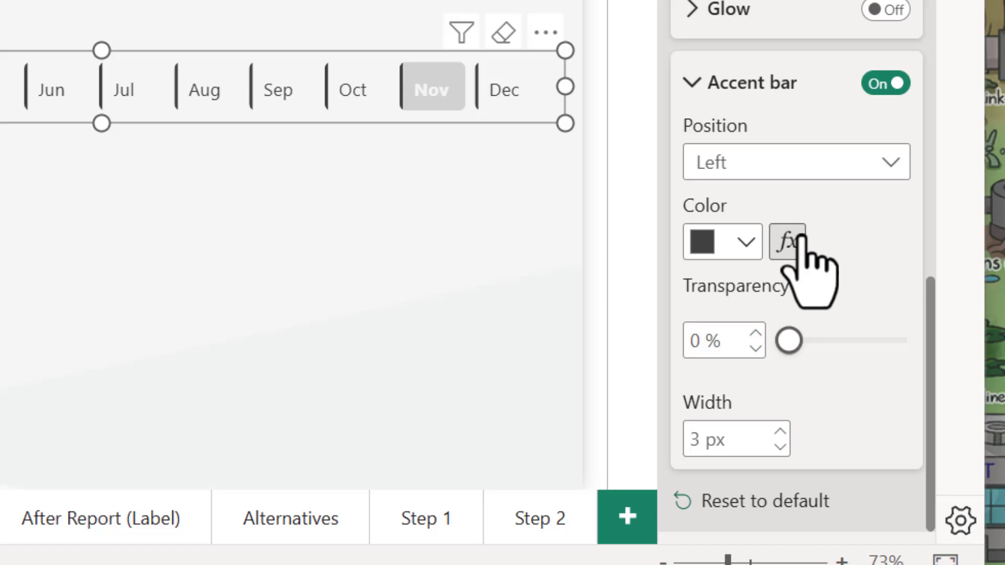
{"action": "left_click", "coordinate": [897, 85]}
{"action": "scroll", "coordinate": [869, 126], "scroll_direction": "up", "scroll_amount": 9}
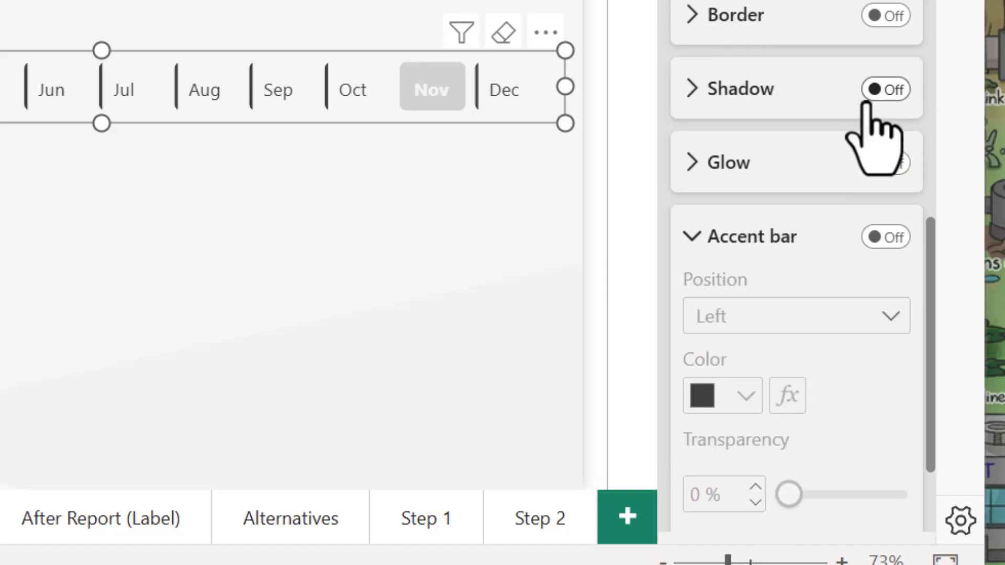
Check the accent bar settings for the Hover state
{"action": "left_click", "coordinate": [813, 5]}
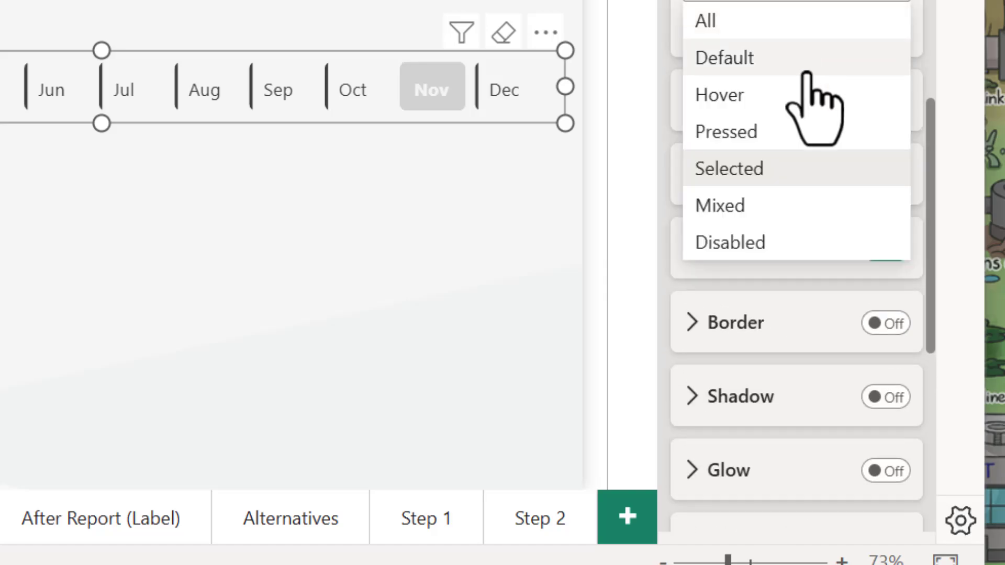
{"action": "left_click", "coordinate": [812, 99]}
{"action": "scroll", "coordinate": [803, 225], "scroll_direction": "down", "scroll_amount": 2}
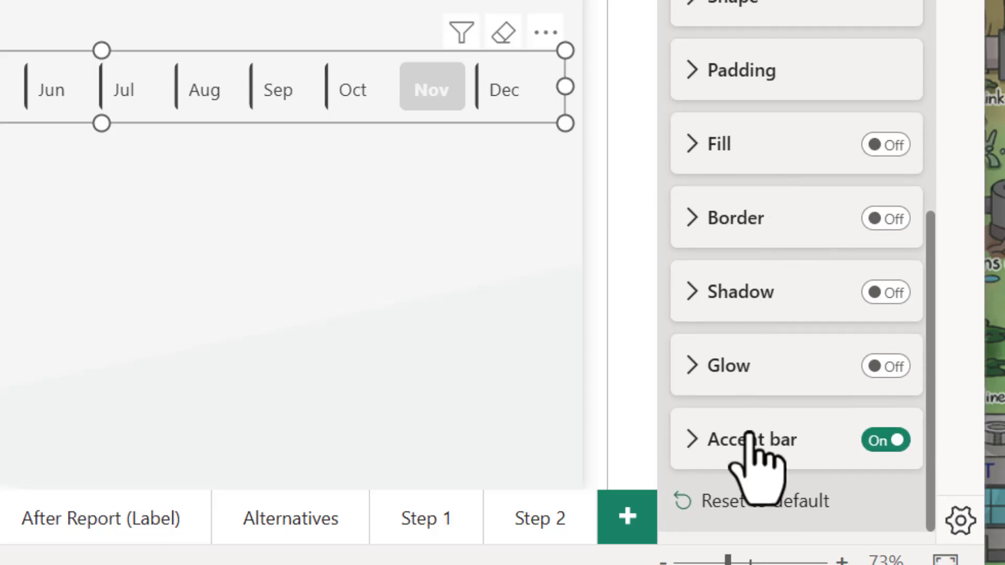
{"action": "left_click", "coordinate": [752, 439]}
{"action": "scroll", "coordinate": [764, 450], "scroll_direction": "down", "scroll_amount": 5}
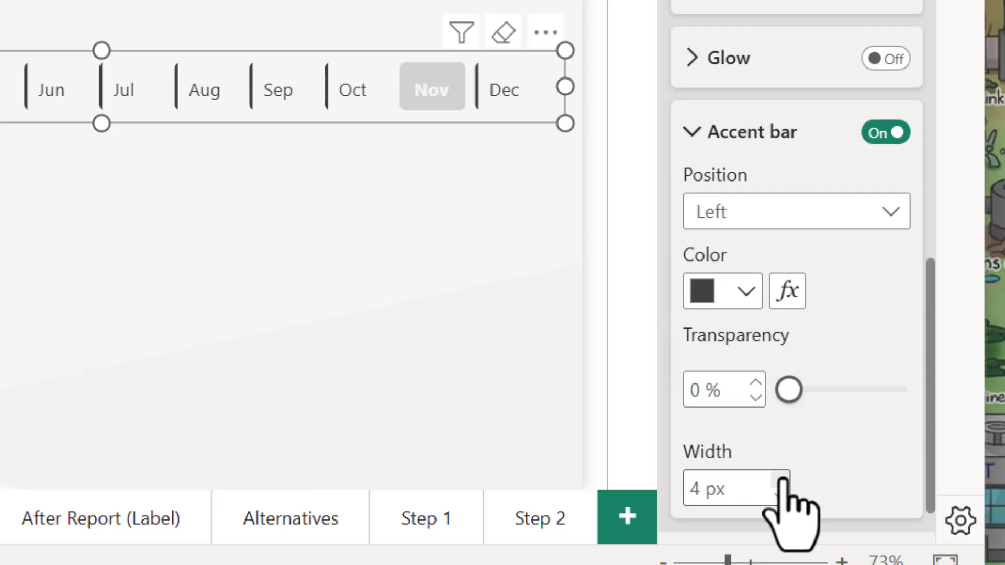
{"action": "scroll", "coordinate": [789, 416], "scroll_direction": "up", "scroll_amount": 8}
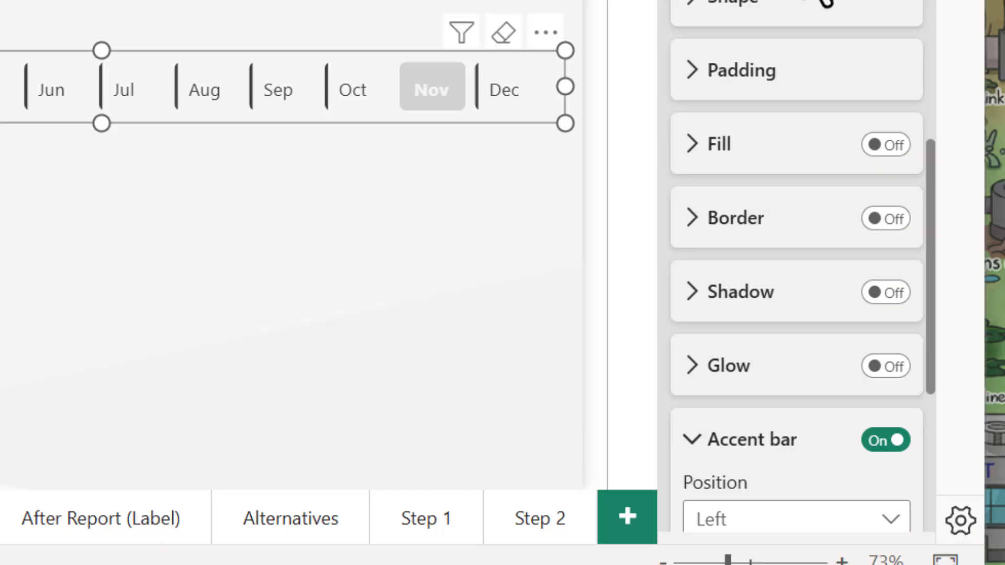
Check the Pressed state's accent bar, previewing on Dec before reselecting Nov
{"action": "left_click", "coordinate": [763, 32]}
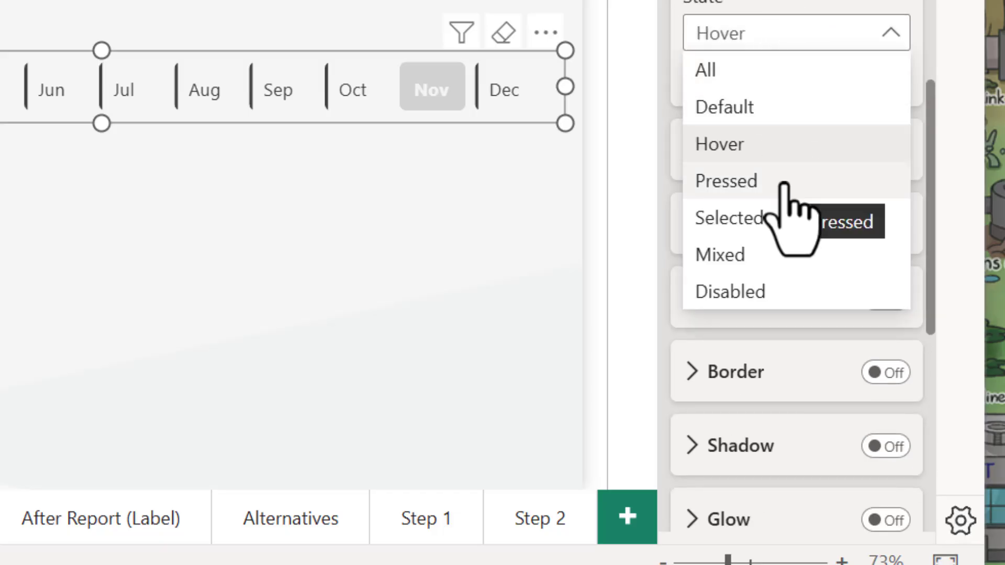
{"action": "left_click", "coordinate": [785, 185]}
{"action": "scroll", "coordinate": [776, 359], "scroll_direction": "down", "scroll_amount": 5}
{"action": "left_click", "coordinate": [764, 441]}
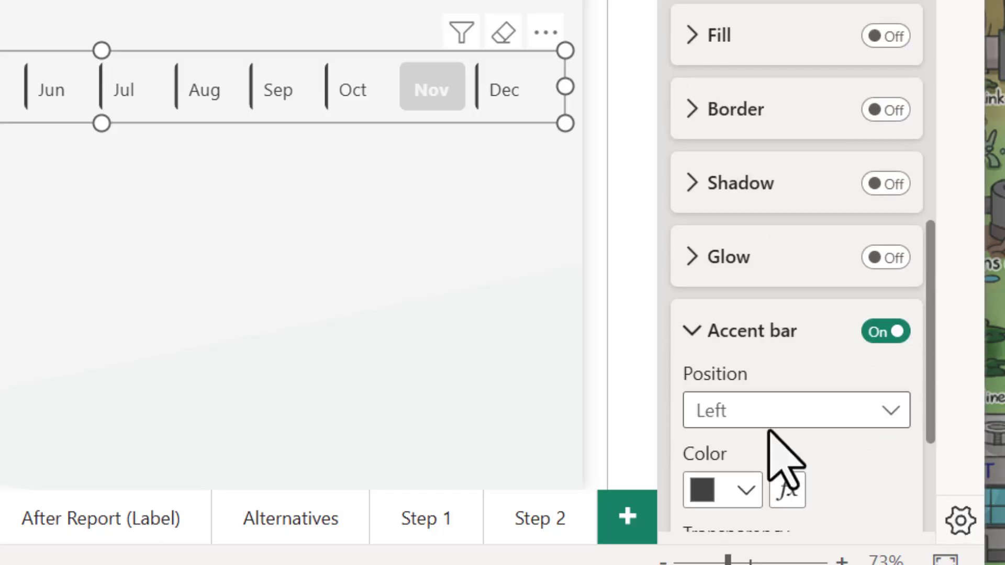
{"action": "scroll", "coordinate": [769, 432], "scroll_direction": "down", "scroll_amount": 3}
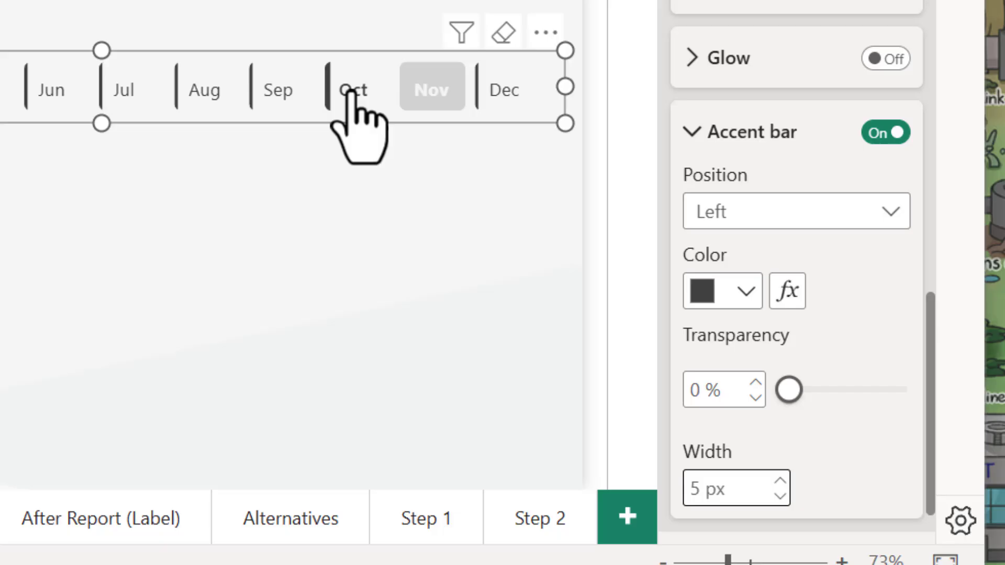
{"action": "left_click", "coordinate": [484, 97]}
{"action": "left_click", "coordinate": [437, 97]}
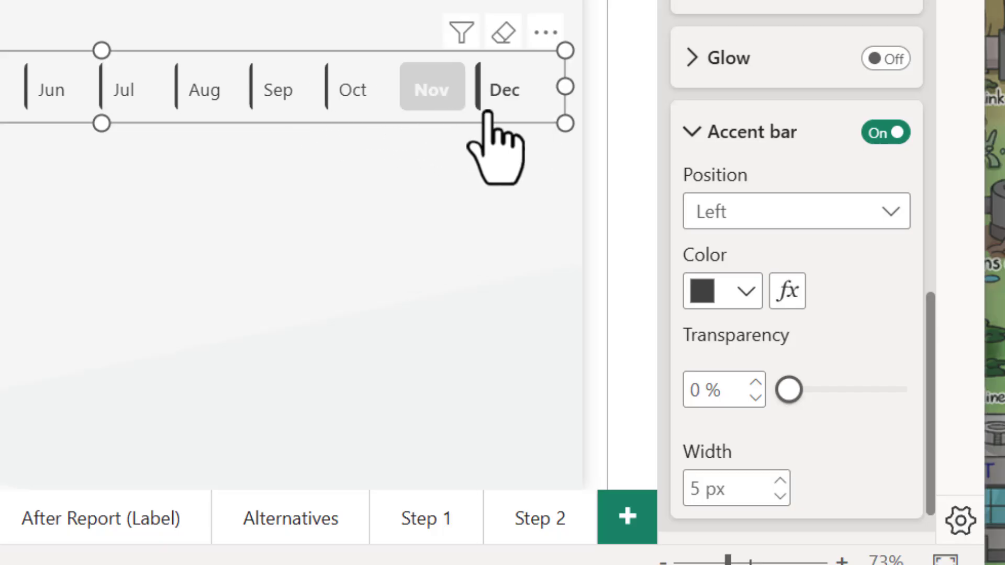
{"action": "left_click", "coordinate": [699, 132]}
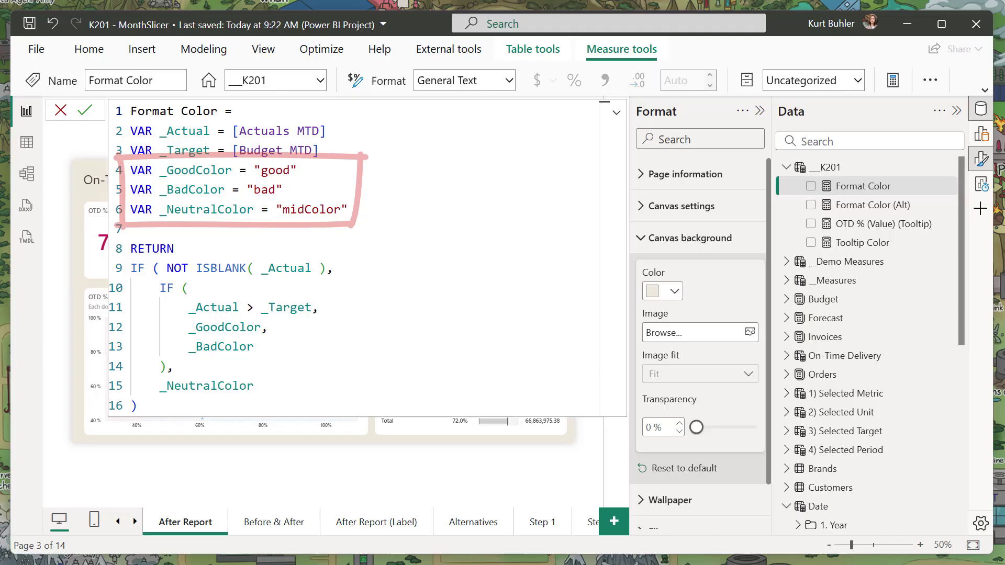
Insert blank comment lines after RETURN and add '-- Return the good color'
{"action": "key", "text": "Return"}
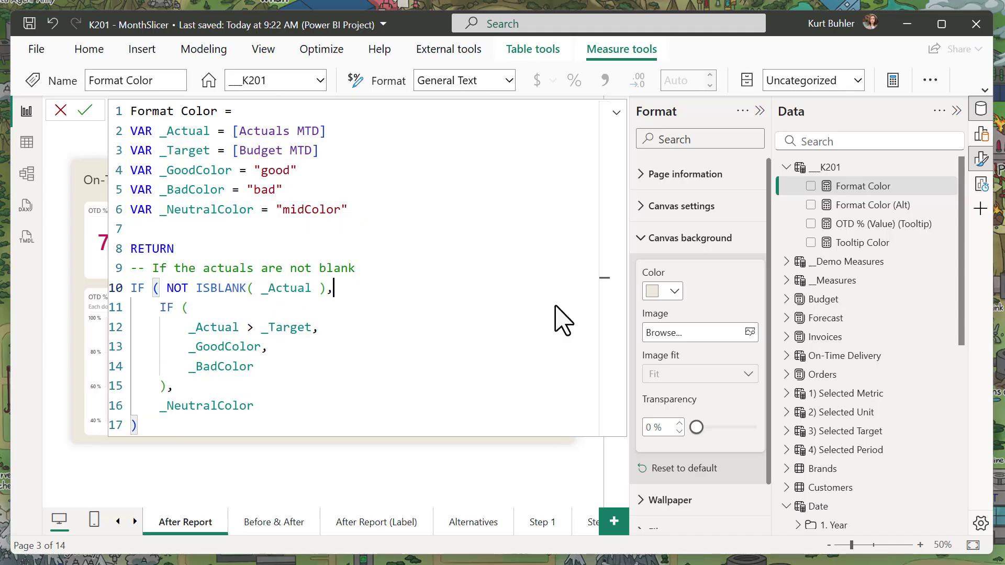
{"action": "key", "text": "Return"}
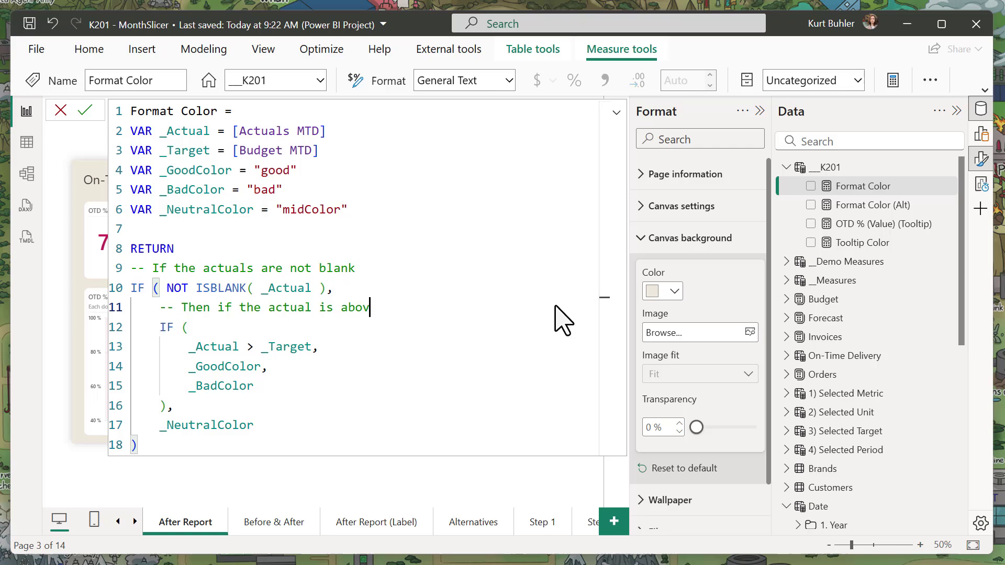
{"action": "type", "text": "et"}
{"action": "key", "text": "Down"}
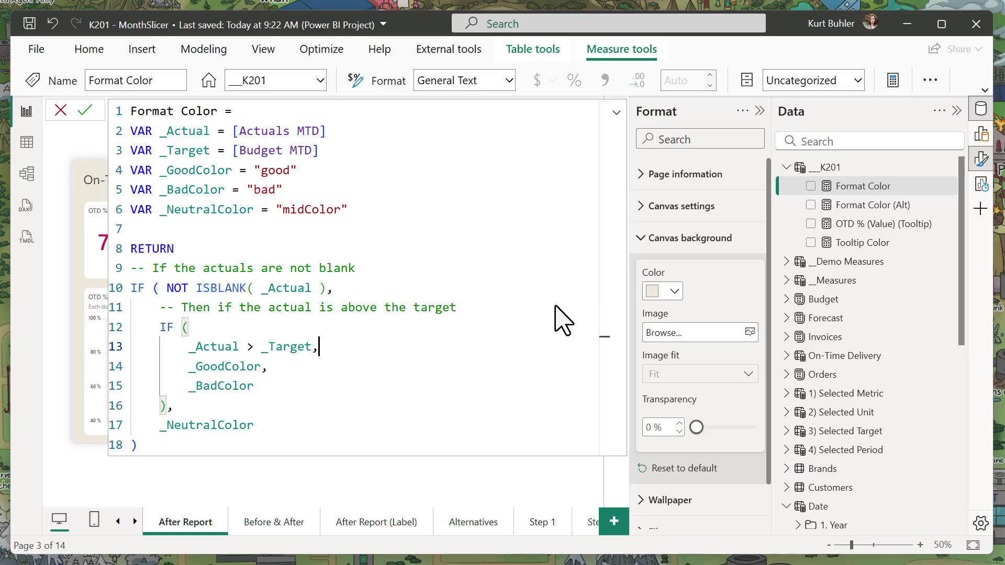
{"action": "key", "text": "Return"}
{"action": "type", "text": "-- Return"}
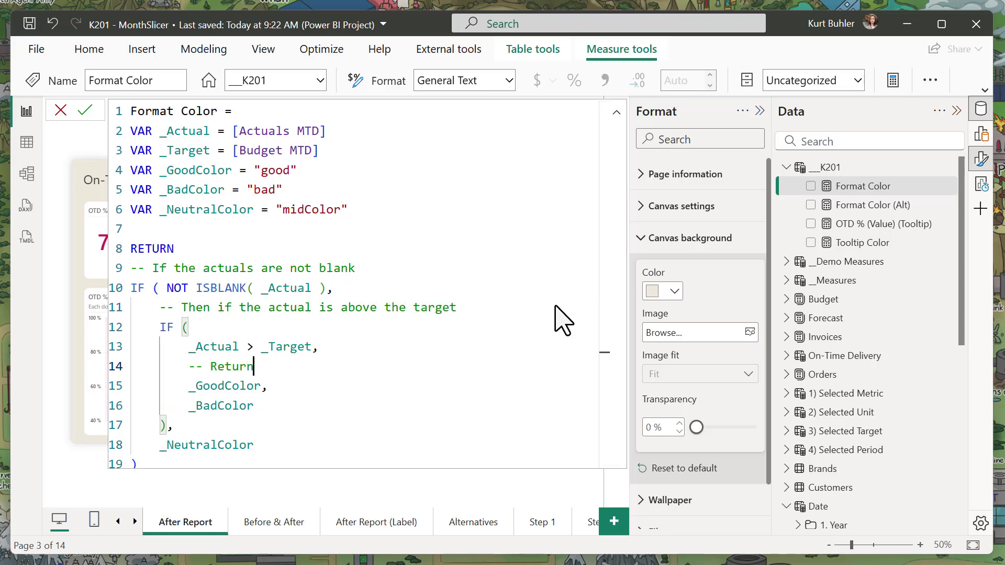
{"action": "type", "text": " the good color"}
Add '-- Otherwise return the bad color' and '-- Use the neutral color if the actuals ARE' comments
{"action": "key", "text": "Down"}
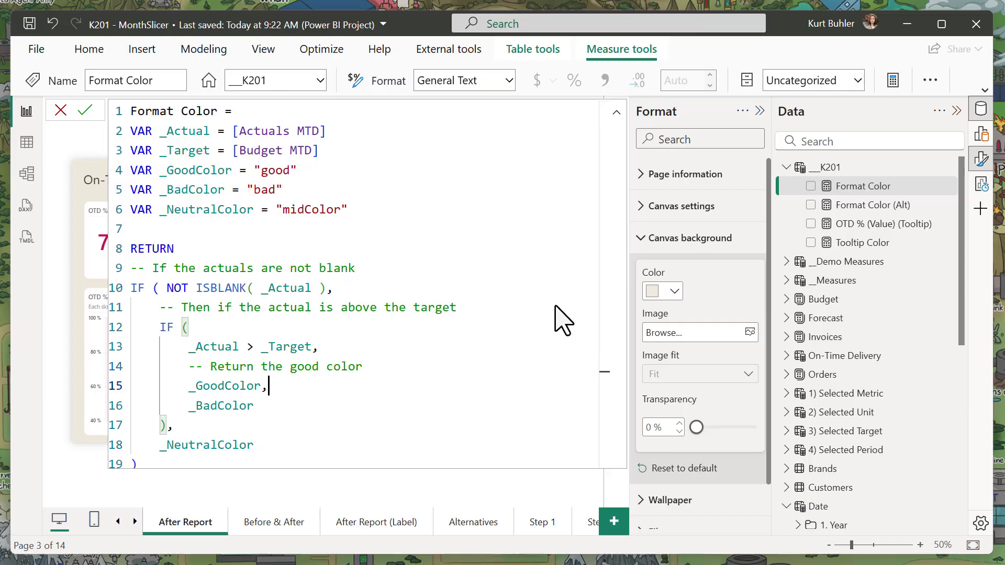
{"action": "key", "text": "Return"}
{"action": "type", "text": "-- Otherwise "}
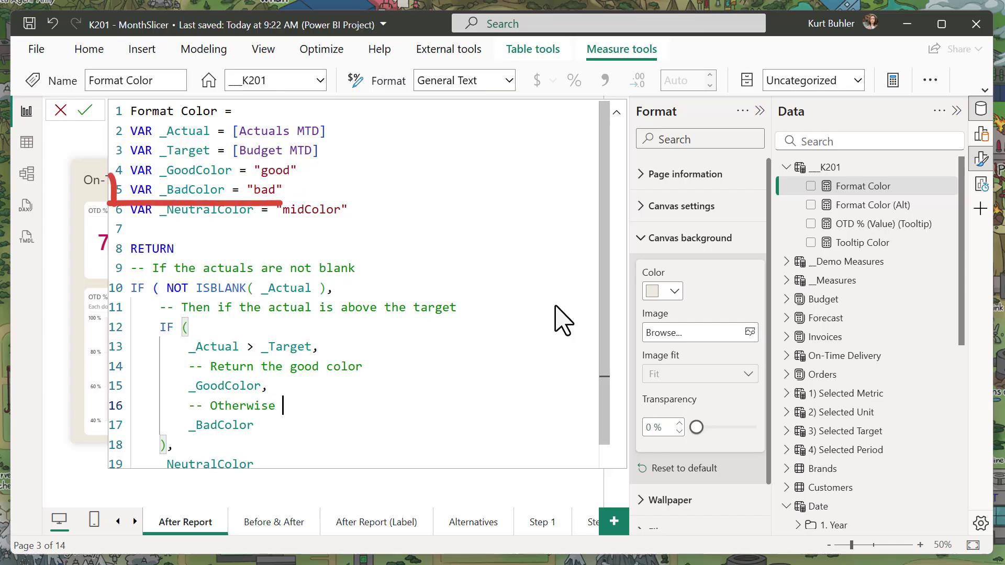
{"action": "type", "text": "return the bad color"}
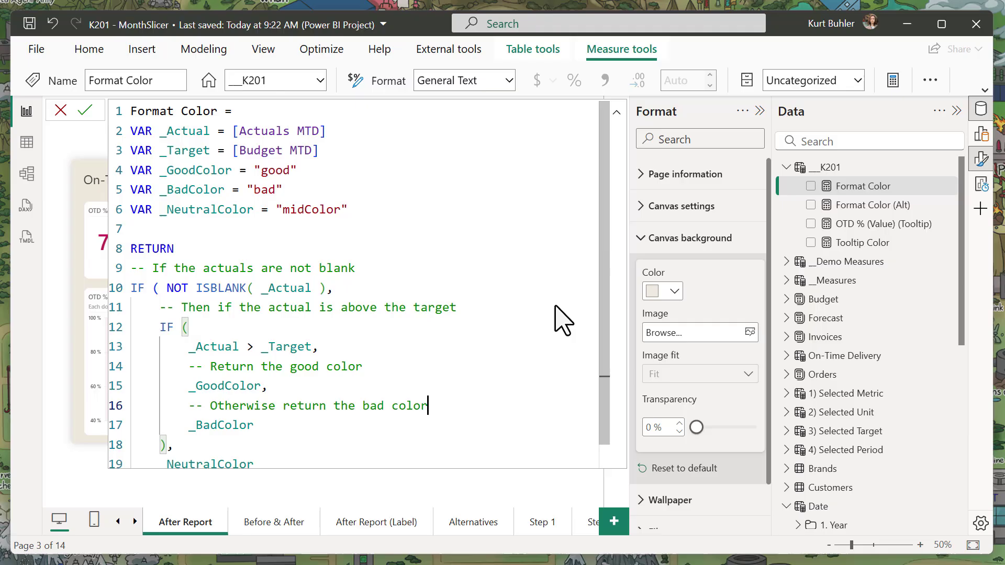
{"action": "key", "text": "Down"}
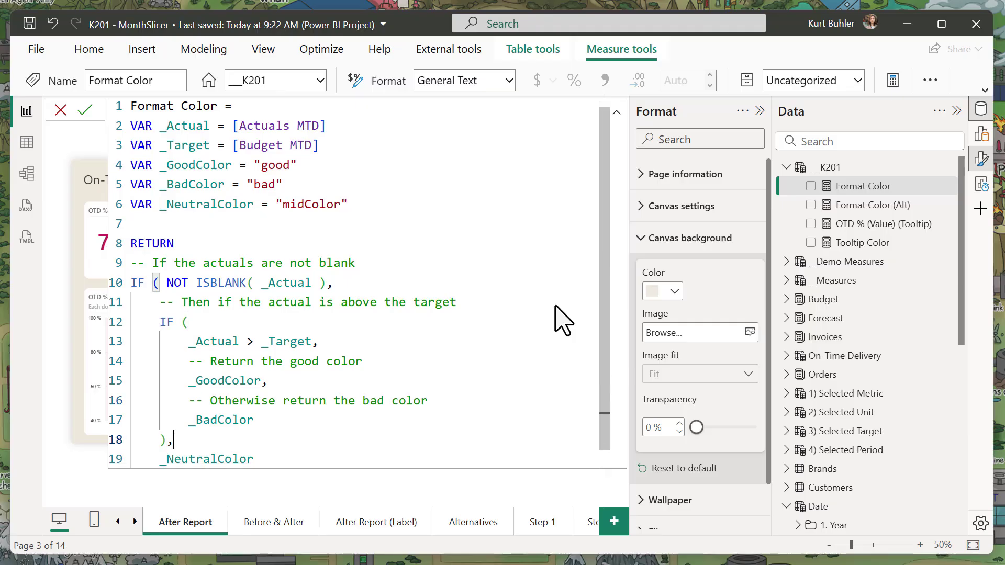
{"action": "key", "text": "Return"}
{"action": "type", "text": "-- Use the neutral color if the ac"}
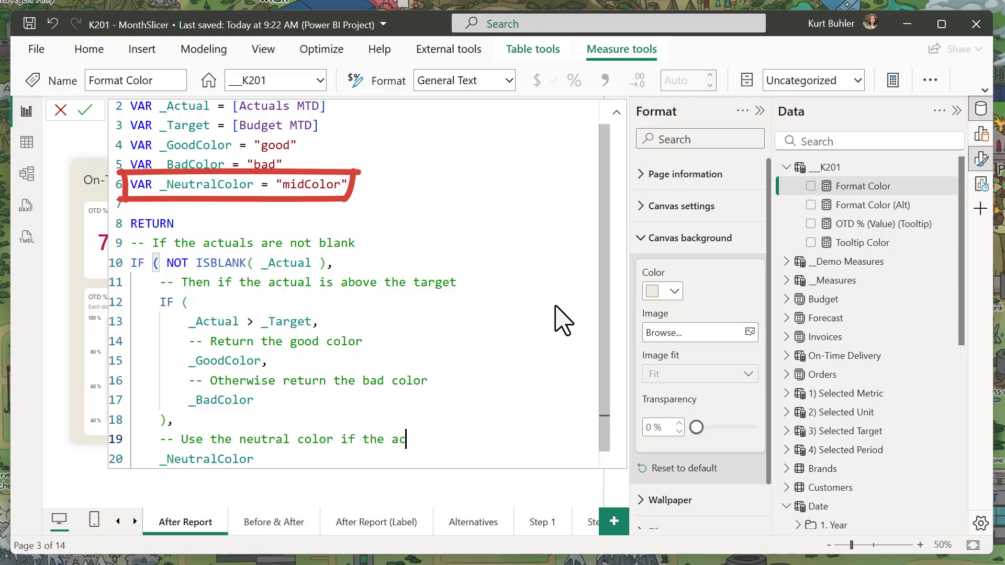
{"action": "type", "text": "tuals ARE blank"}
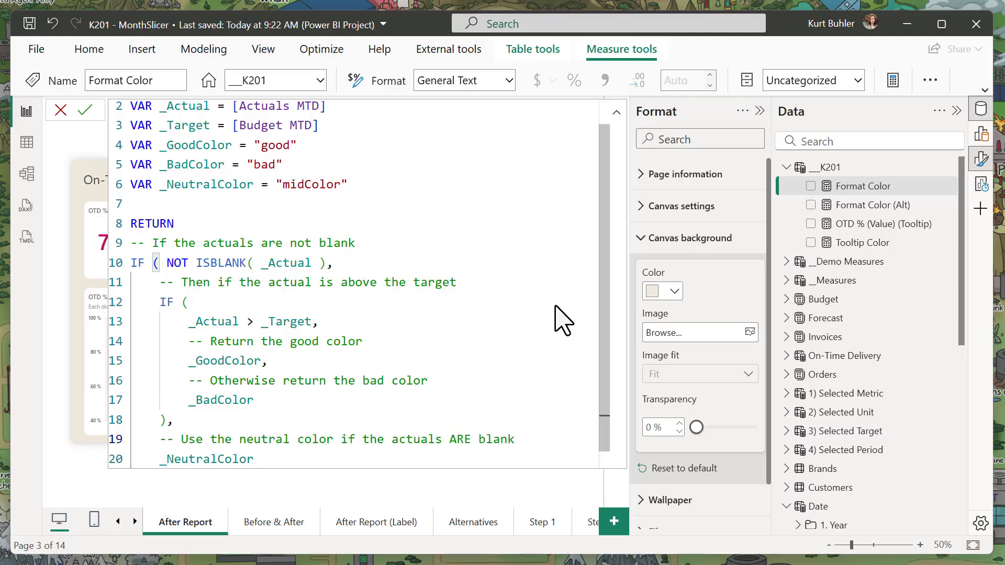
{"action": "scroll", "coordinate": [558, 314], "scroll_direction": "up", "scroll_amount": 1}
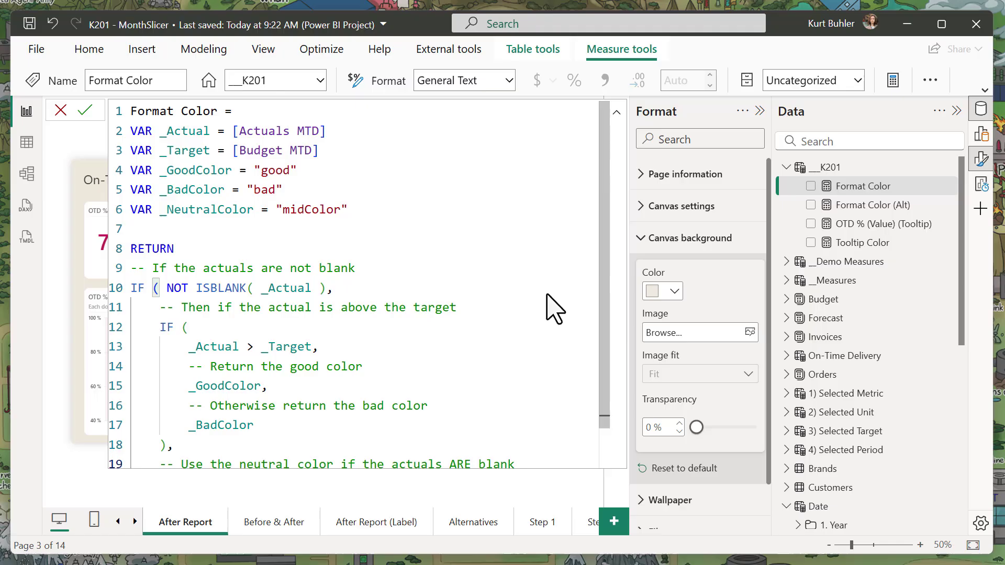
Look at the Customize current theme settings under View > Themes
{"action": "left_click", "coordinate": [263, 53]}
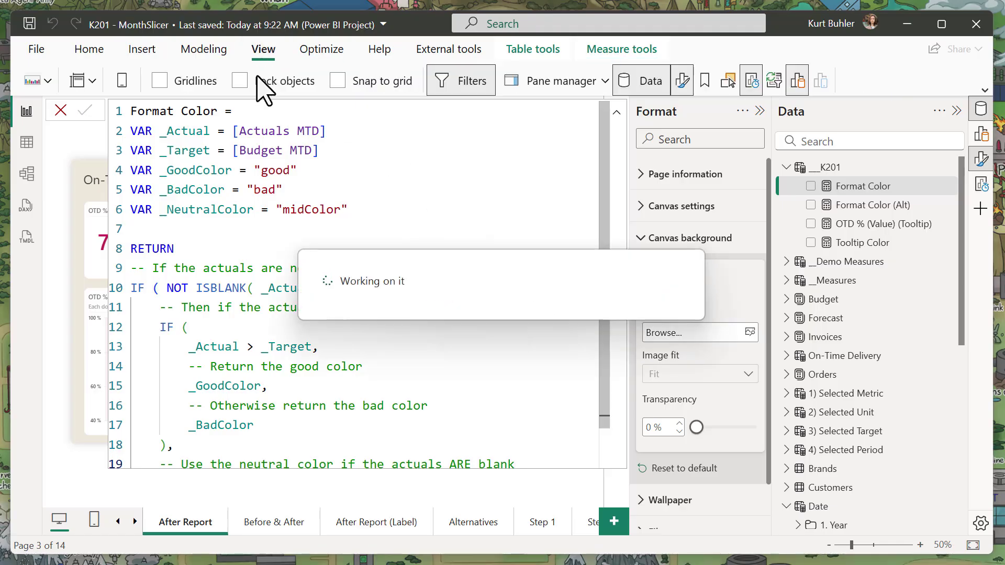
{"action": "left_click", "coordinate": [47, 80]}
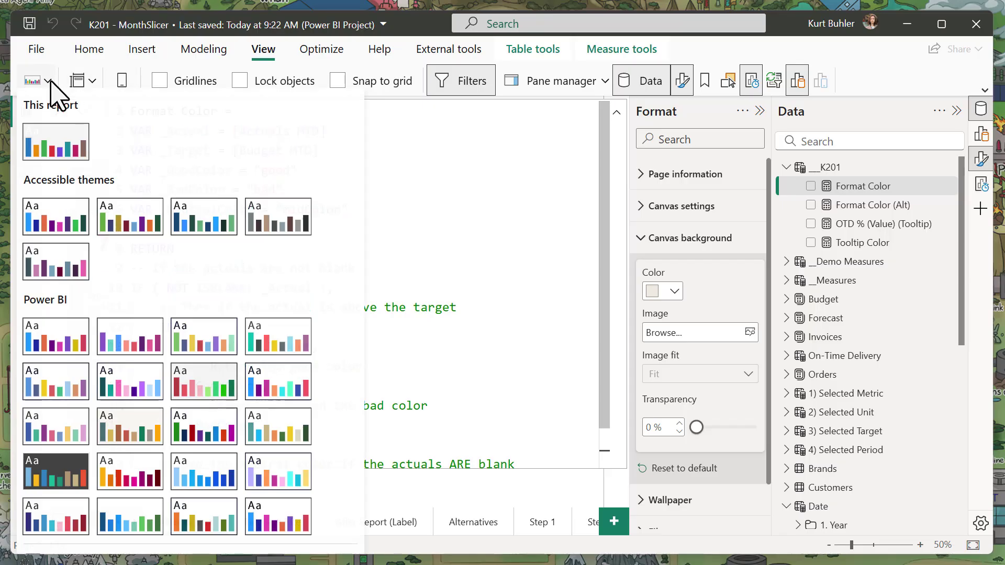
{"action": "scroll", "coordinate": [191, 265], "scroll_direction": "down", "scroll_amount": 3}
{"action": "left_click", "coordinate": [186, 479]}
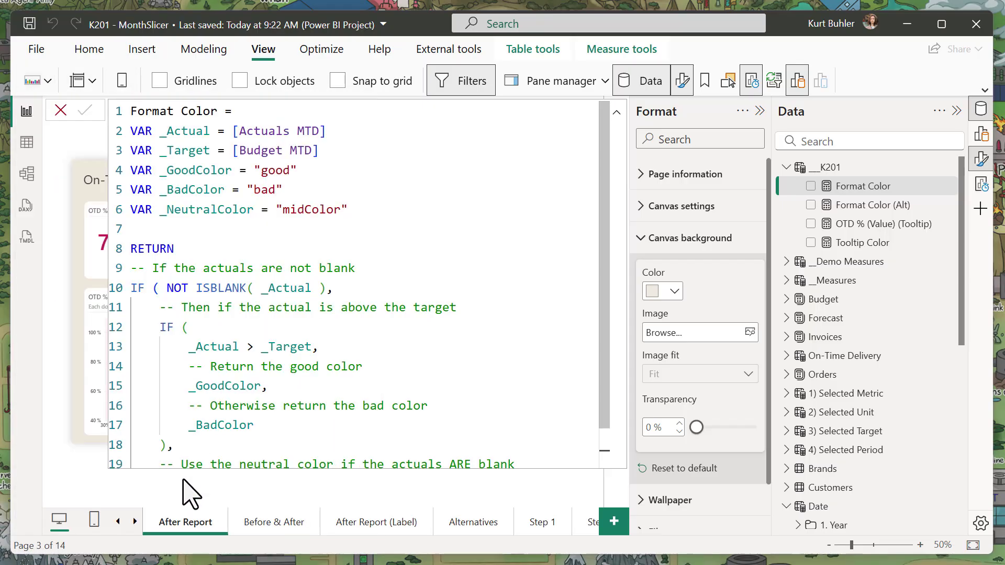
{"action": "scroll", "coordinate": [617, 353], "scroll_direction": "down", "scroll_amount": 3}
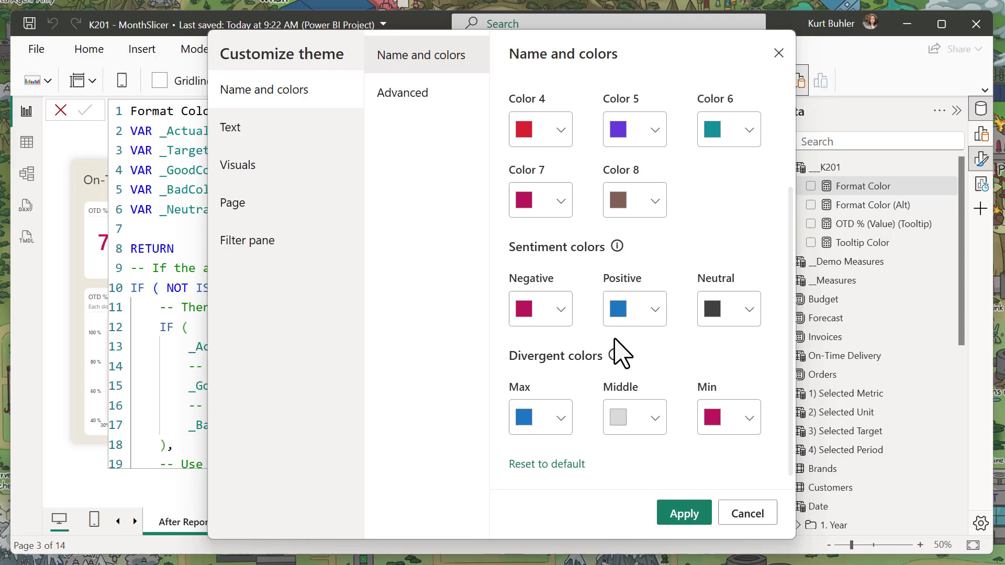
{"action": "mouse_move", "coordinate": [614, 337]}
{"action": "mouse_move", "coordinate": [491, 211]}
{"action": "left_mouse_down"}
{"action": "mouse_move", "coordinate": [695, 429]}
{"action": "mouse_move", "coordinate": [495, 213]}
{"action": "left_mouse_up"}
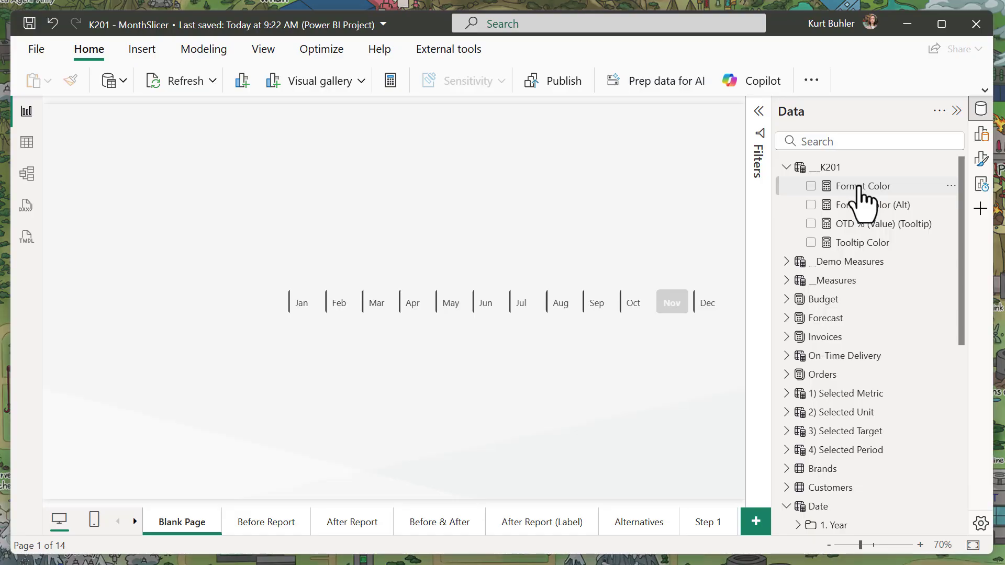
Set the Format Color measure's data format to Text
{"action": "left_click", "coordinate": [858, 188]}
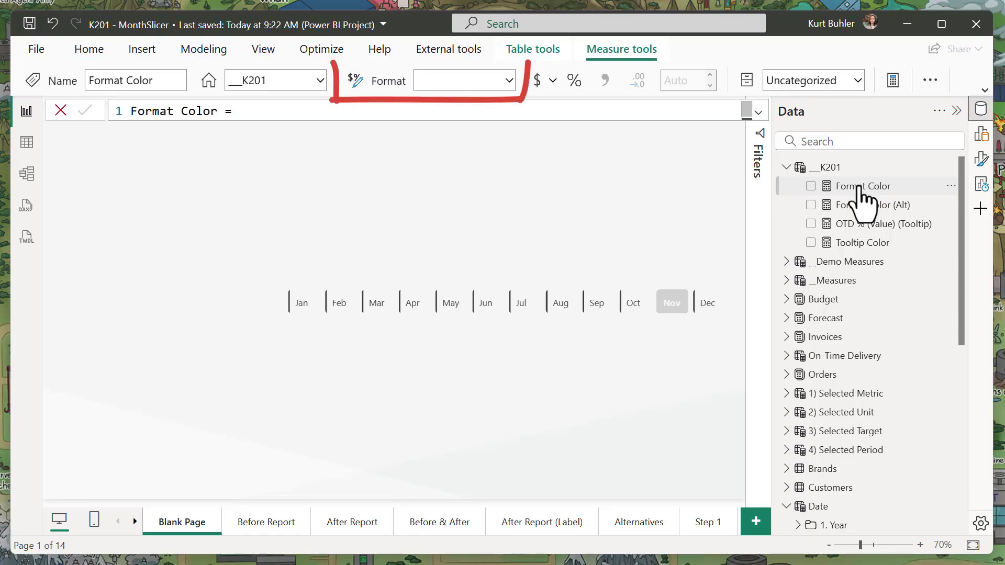
{"action": "left_click", "coordinate": [509, 81]}
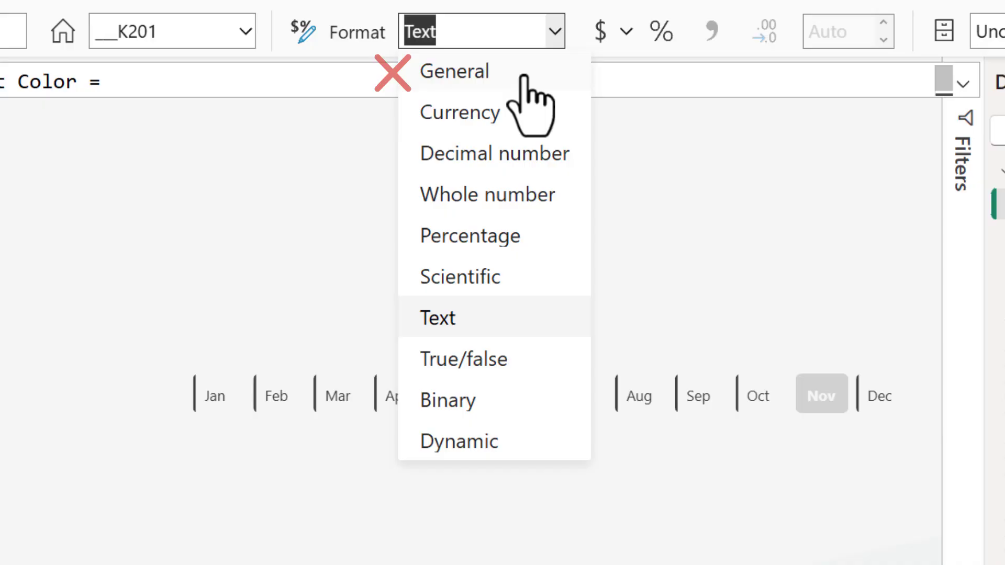
{"action": "left_click", "coordinate": [533, 326]}
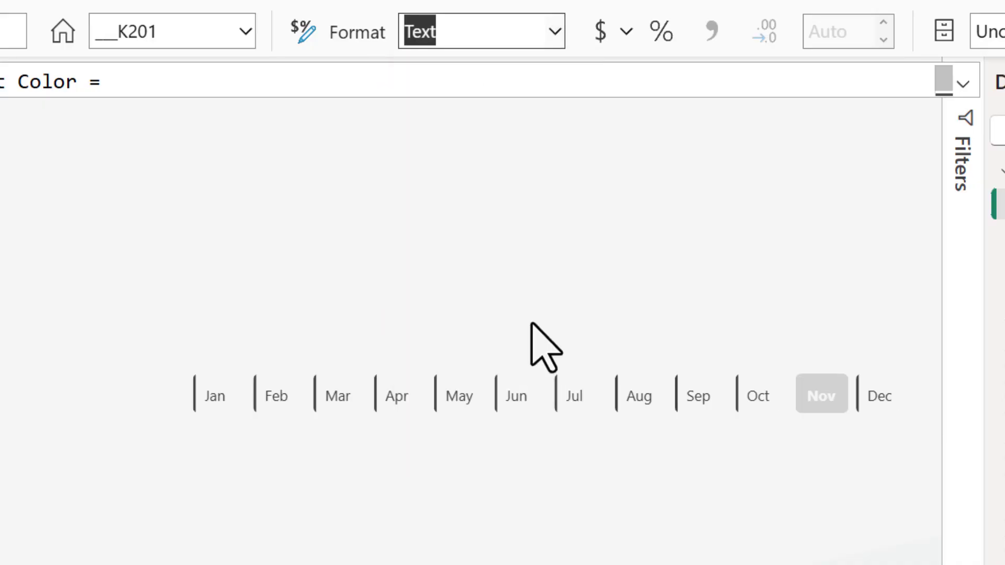
Select the month slicer and expand its callout value format settings
{"action": "left_click", "coordinate": [924, 2]}
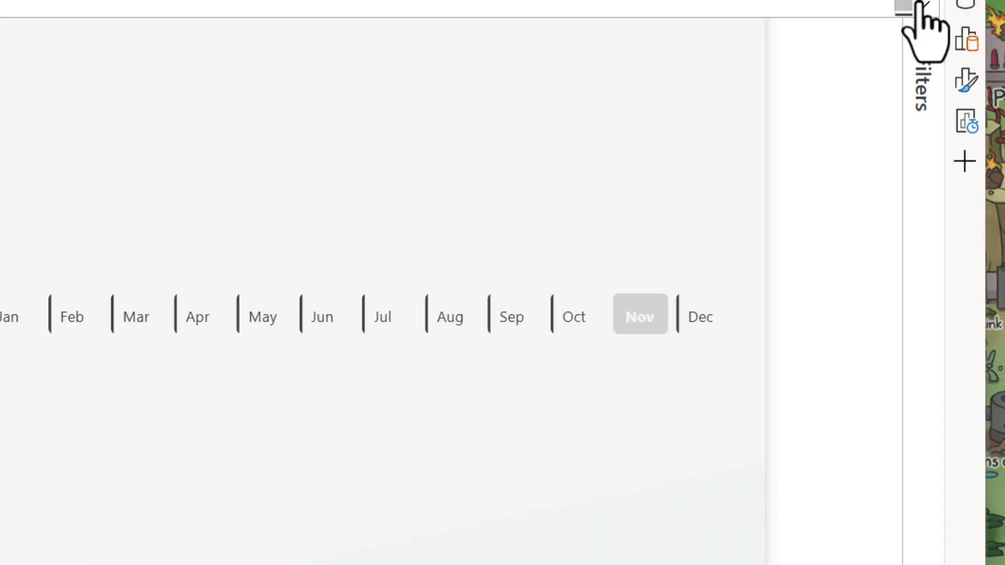
{"action": "left_click", "coordinate": [966, 82]}
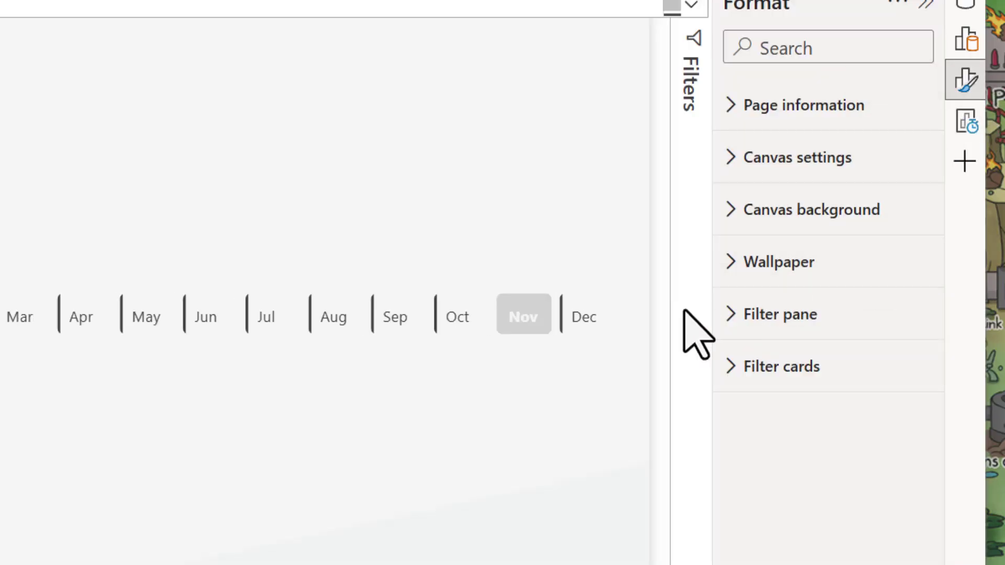
{"action": "left_click", "coordinate": [623, 342]}
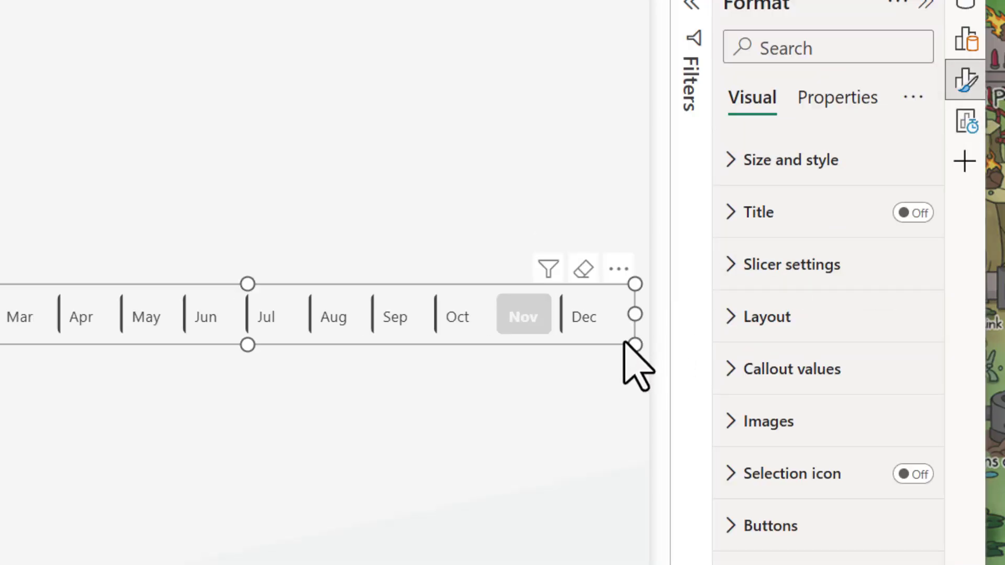
{"action": "left_click", "coordinate": [733, 371]}
{"action": "scroll", "coordinate": [784, 346], "scroll_direction": "down", "scroll_amount": 5}
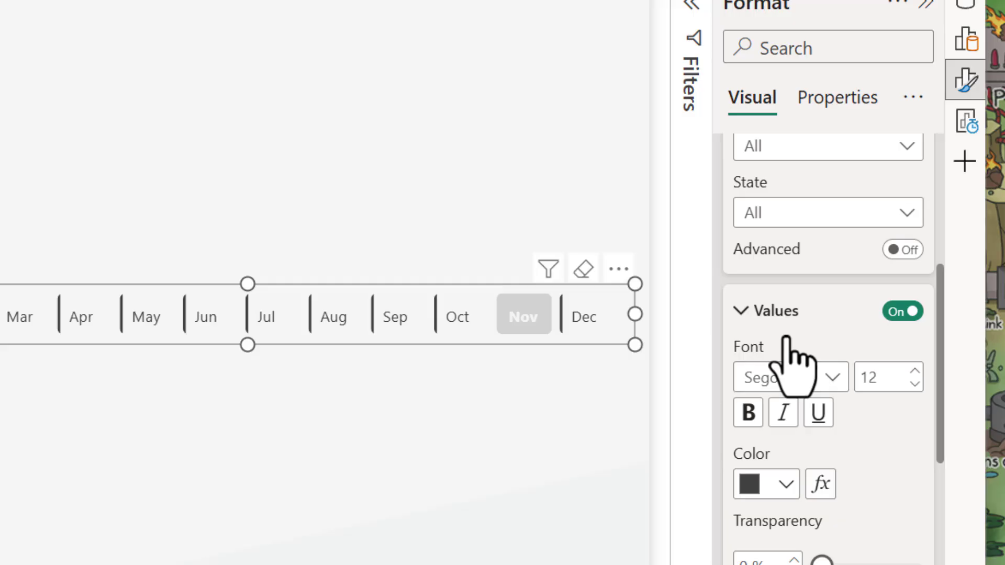
{"action": "scroll", "coordinate": [786, 339], "scroll_direction": "up", "scroll_amount": 2}
{"action": "scroll", "coordinate": [863, 381], "scroll_direction": "down", "scroll_amount": 5}
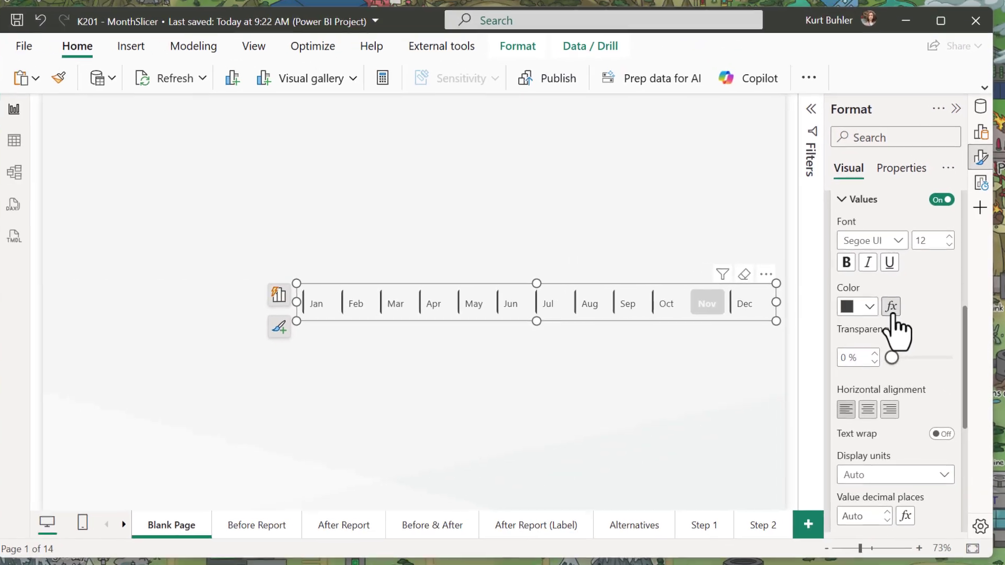
Base the month text colour on the __K201 Format Color measure as a field value
{"action": "left_click", "coordinate": [892, 307]}
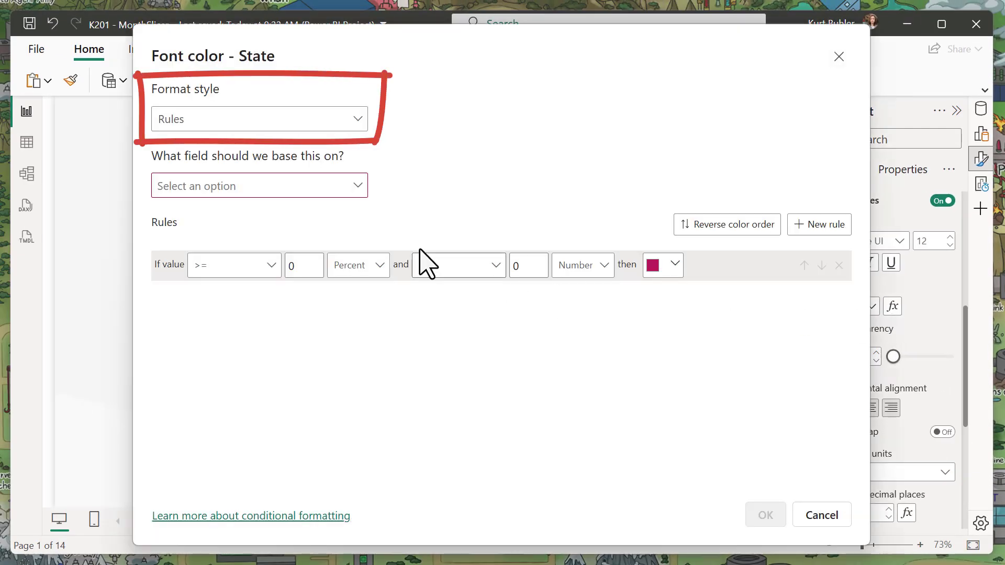
{"action": "left_click", "coordinate": [327, 121]}
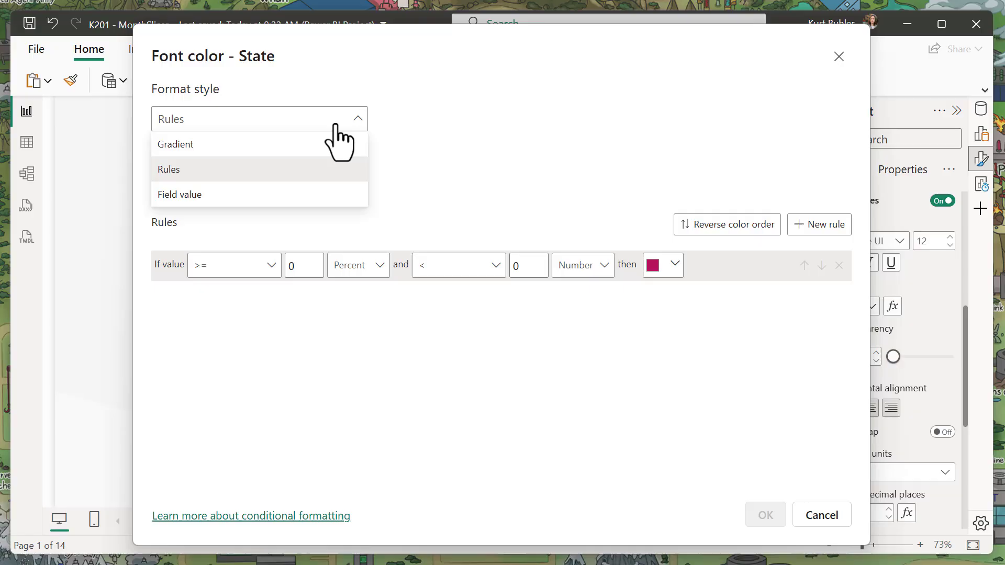
{"action": "left_click", "coordinate": [343, 199]}
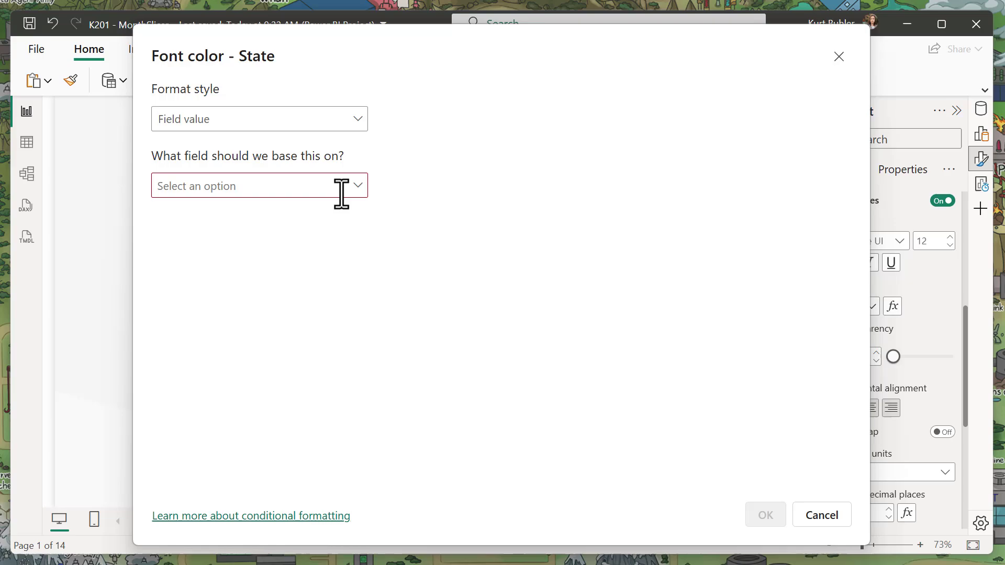
{"action": "left_click", "coordinate": [341, 191]}
{"action": "left_click", "coordinate": [186, 294]}
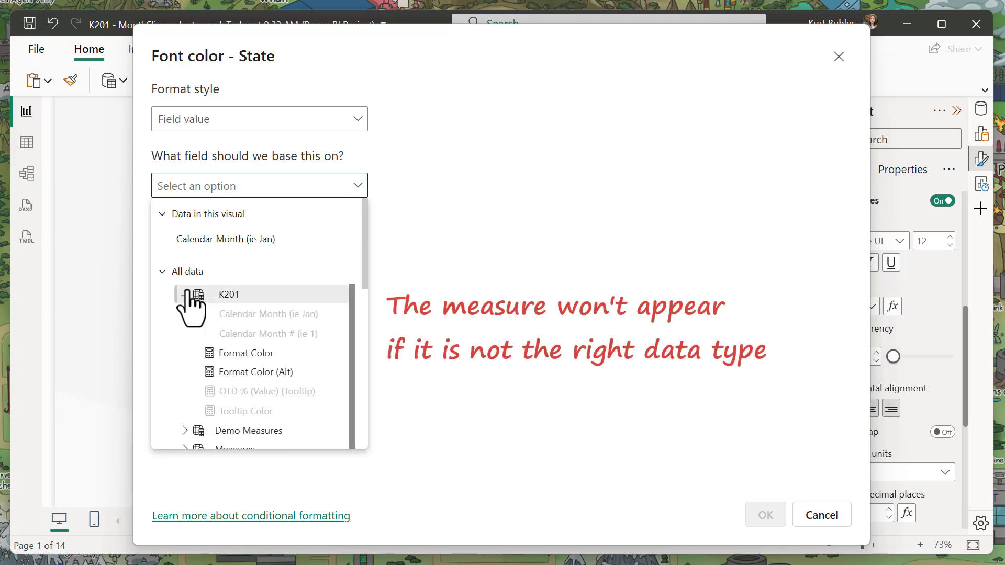
{"action": "left_click", "coordinate": [238, 353]}
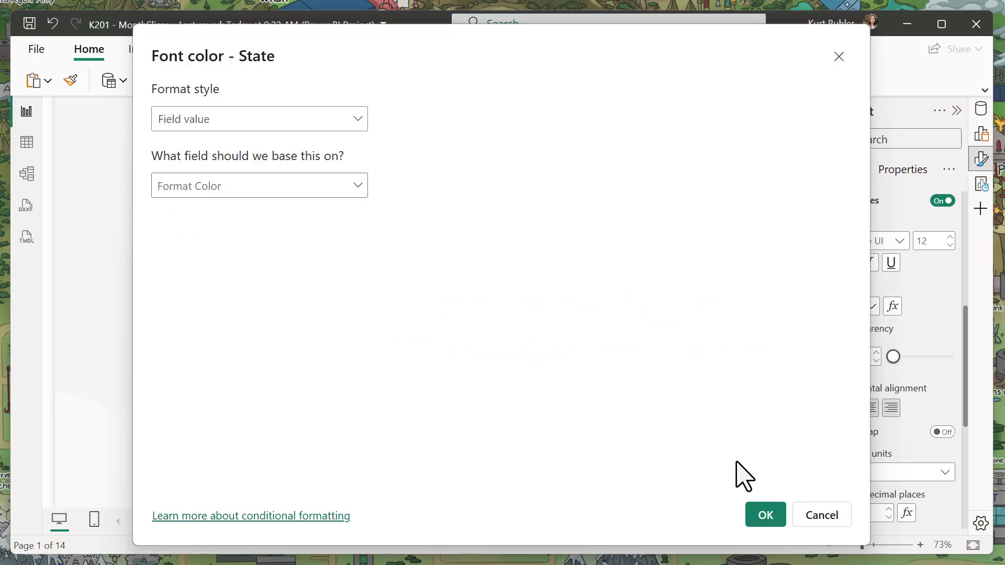
{"action": "left_click", "coordinate": [765, 515]}
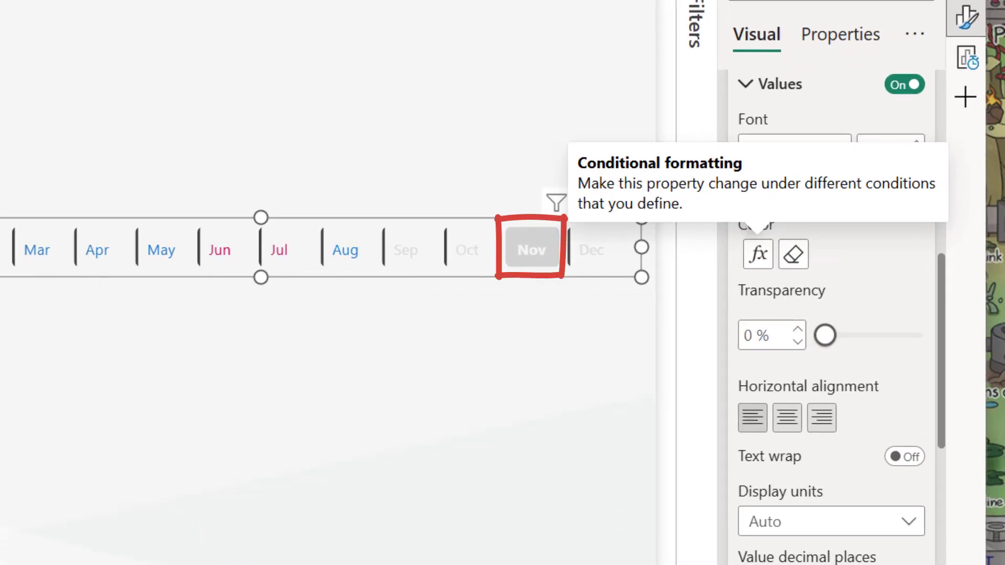
Select Aug, then colour the Selected-state month text by the K201 Format Color field value
{"action": "left_click", "coordinate": [352, 262]}
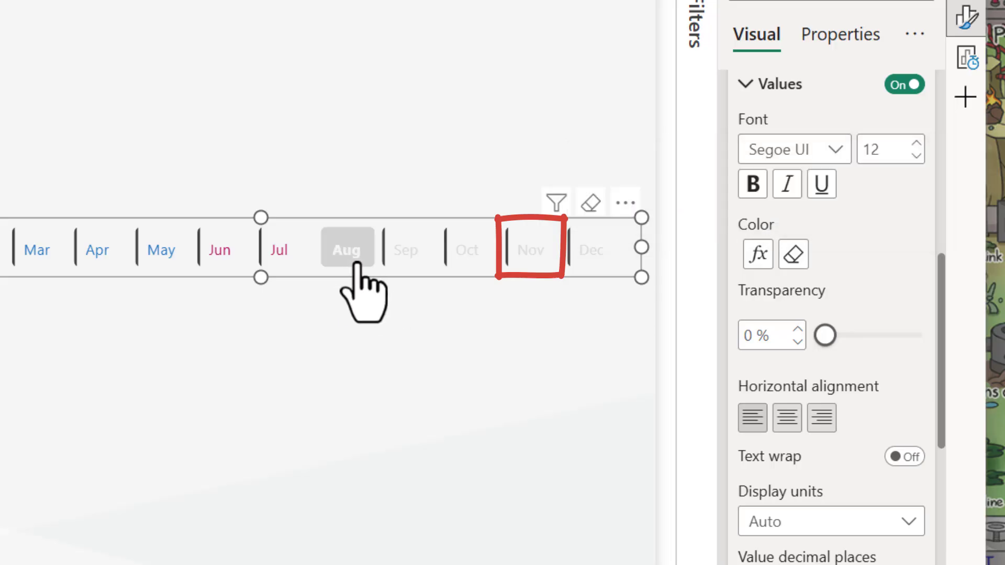
{"action": "scroll", "coordinate": [858, 181], "scroll_direction": "up", "scroll_amount": 2}
{"action": "left_click", "coordinate": [819, 118]}
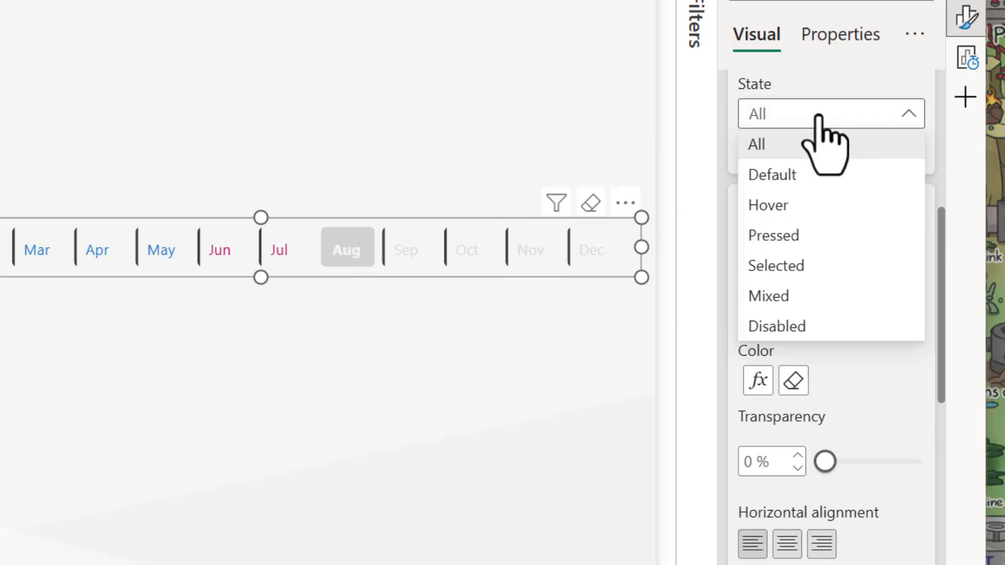
{"action": "left_click", "coordinate": [835, 266]}
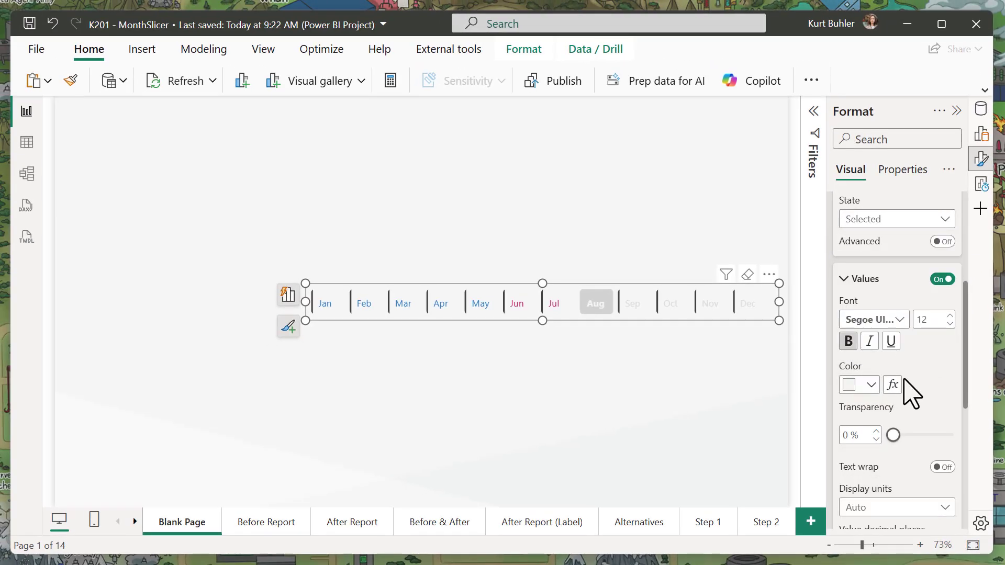
{"action": "left_click", "coordinate": [893, 385]}
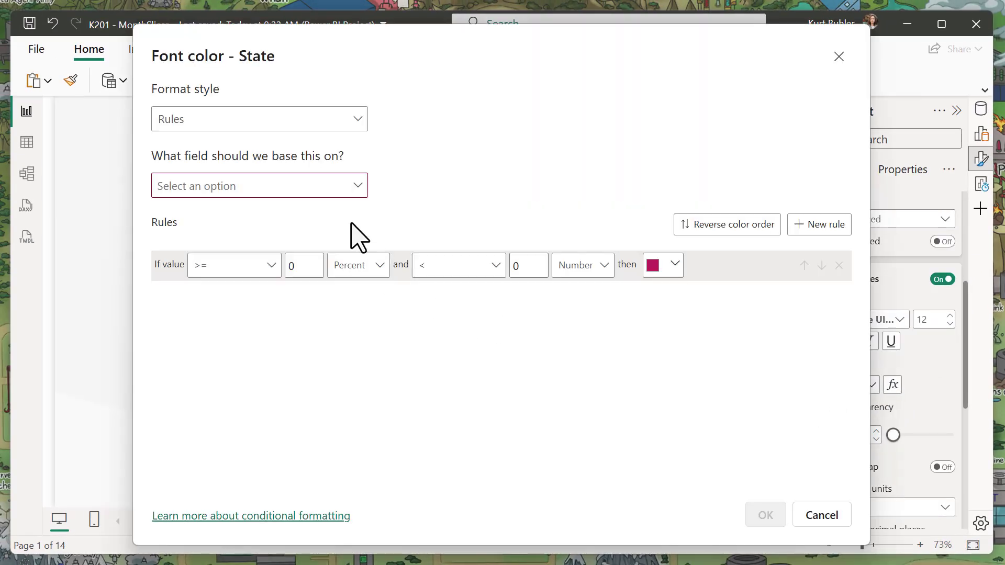
{"action": "left_click", "coordinate": [307, 125]}
{"action": "left_click", "coordinate": [321, 194]}
{"action": "left_click", "coordinate": [341, 193]}
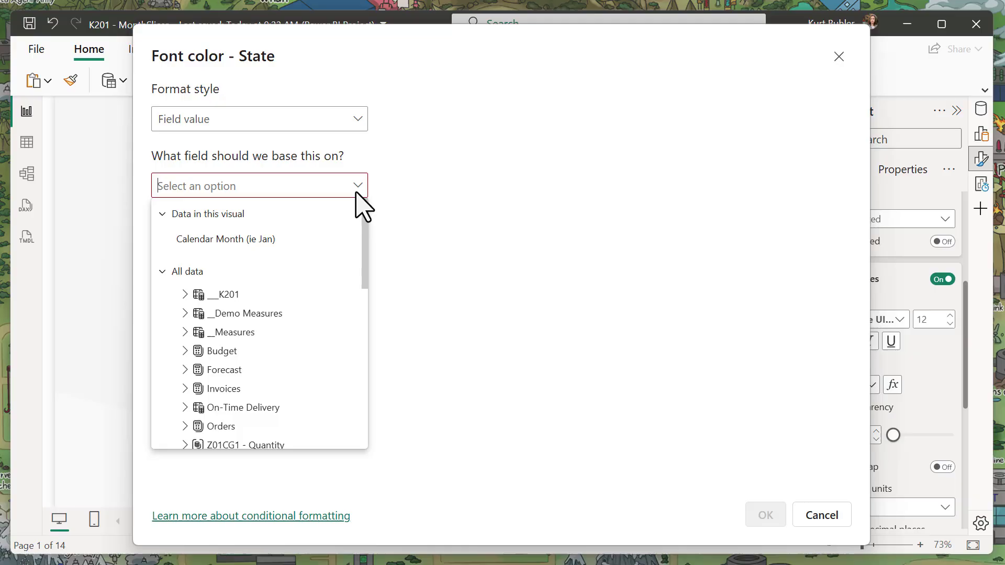
{"action": "left_click", "coordinate": [185, 295]}
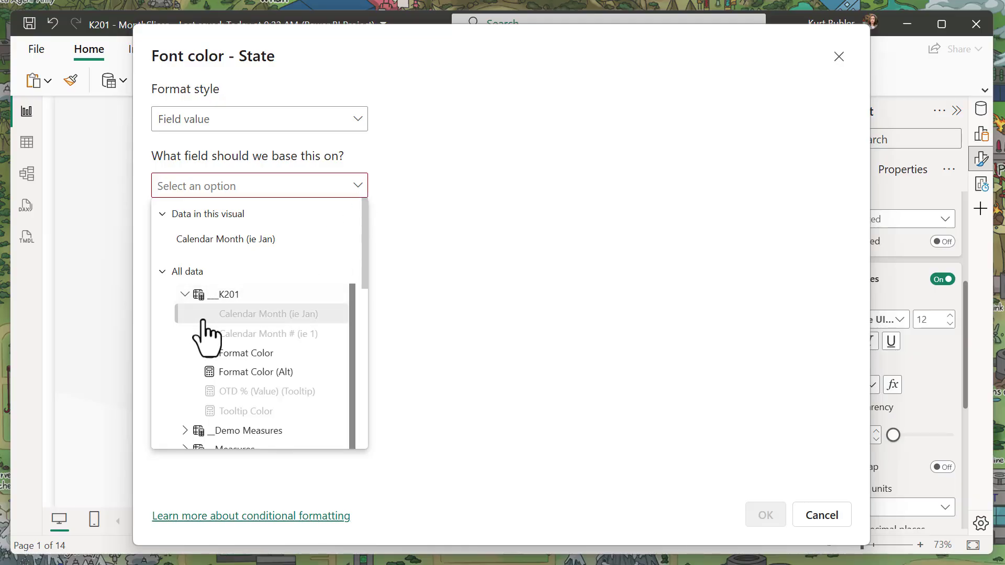
{"action": "left_click", "coordinate": [230, 354]}
{"action": "left_click", "coordinate": [753, 519]}
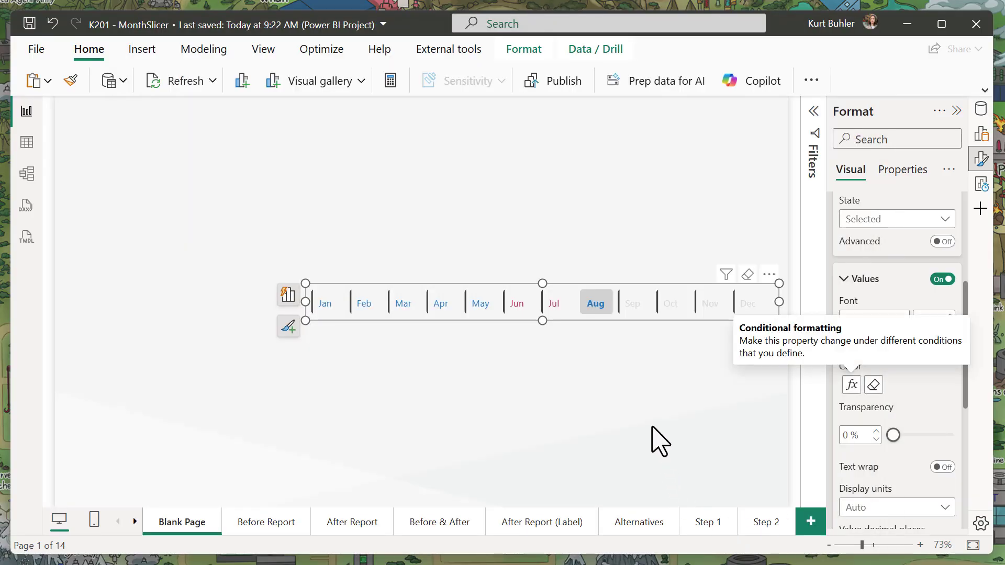
{"action": "scroll", "coordinate": [915, 265], "scroll_direction": "up", "scroll_amount": 5}
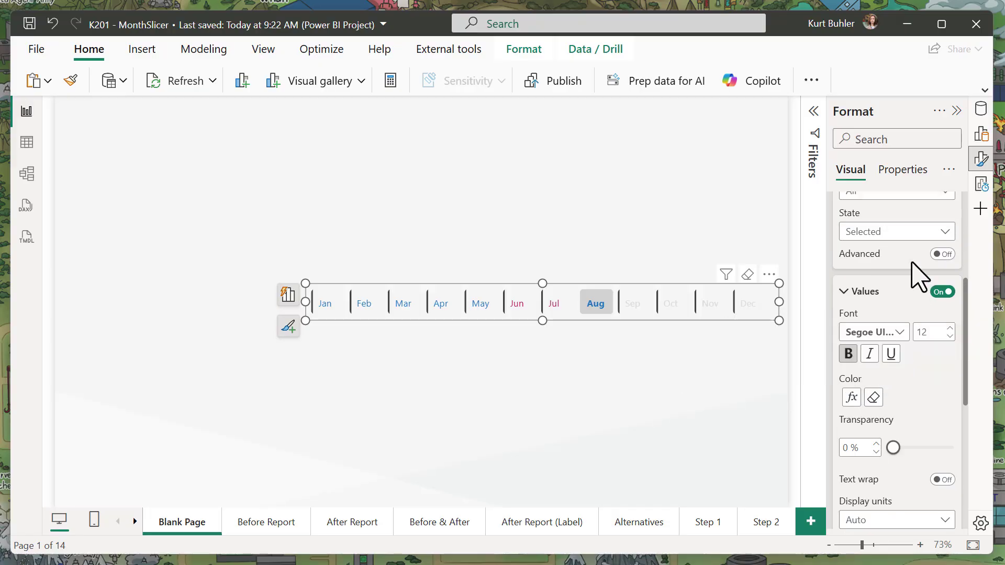
In the button settings, apply formatting to All button states
{"action": "left_click", "coordinate": [860, 256]}
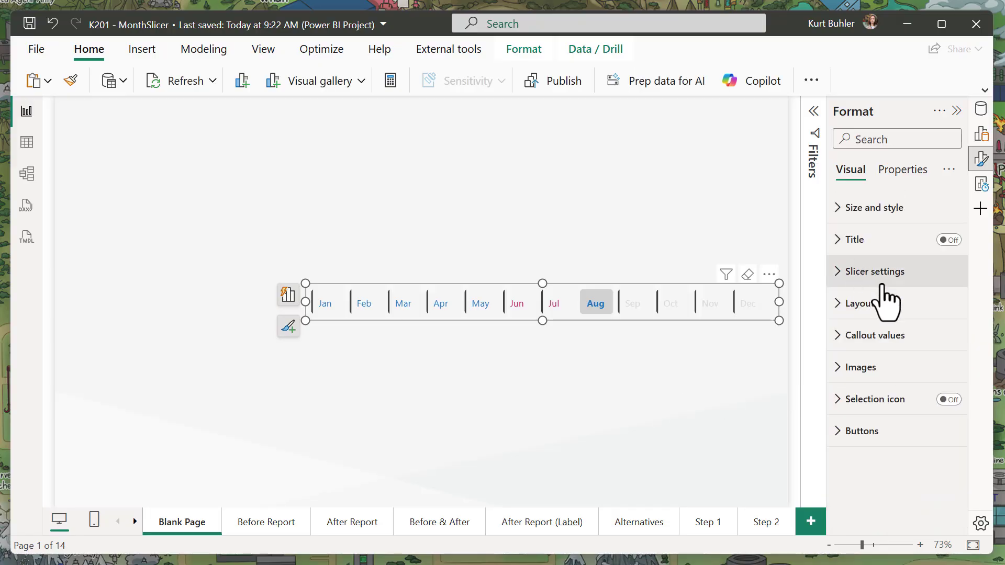
{"action": "left_click", "coordinate": [874, 455]}
{"action": "scroll", "coordinate": [904, 361], "scroll_direction": "down", "scroll_amount": 3}
{"action": "scroll", "coordinate": [907, 361], "scroll_direction": "down", "scroll_amount": 2}
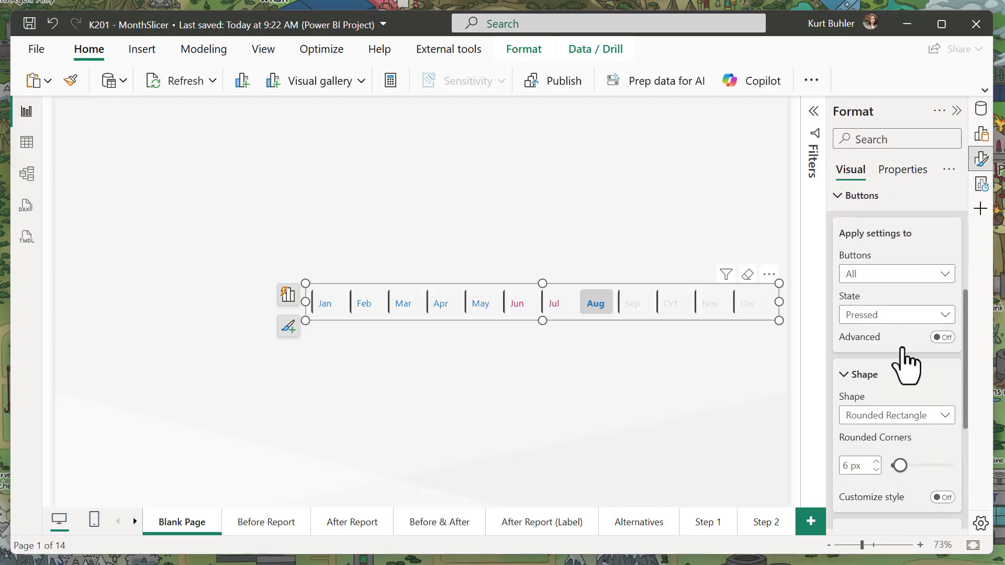
{"action": "left_click", "coordinate": [892, 317]}
{"action": "left_click", "coordinate": [898, 334]}
{"action": "scroll", "coordinate": [925, 397], "scroll_direction": "down", "scroll_amount": 6}
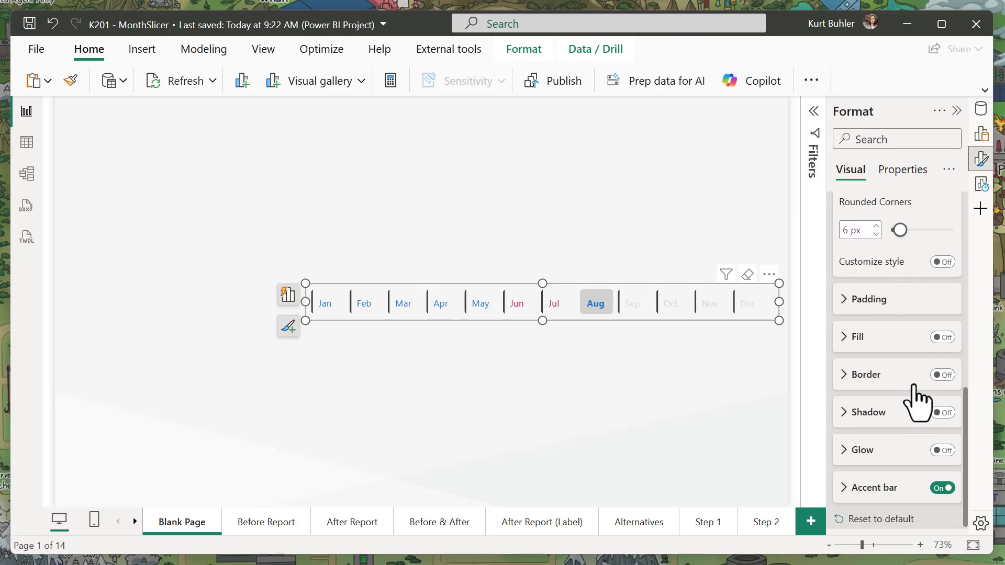
Colour the accent bar by the K201 Format Color measure as a field value
{"action": "left_click", "coordinate": [870, 488]}
{"action": "scroll", "coordinate": [879, 448], "scroll_direction": "down", "scroll_amount": 3}
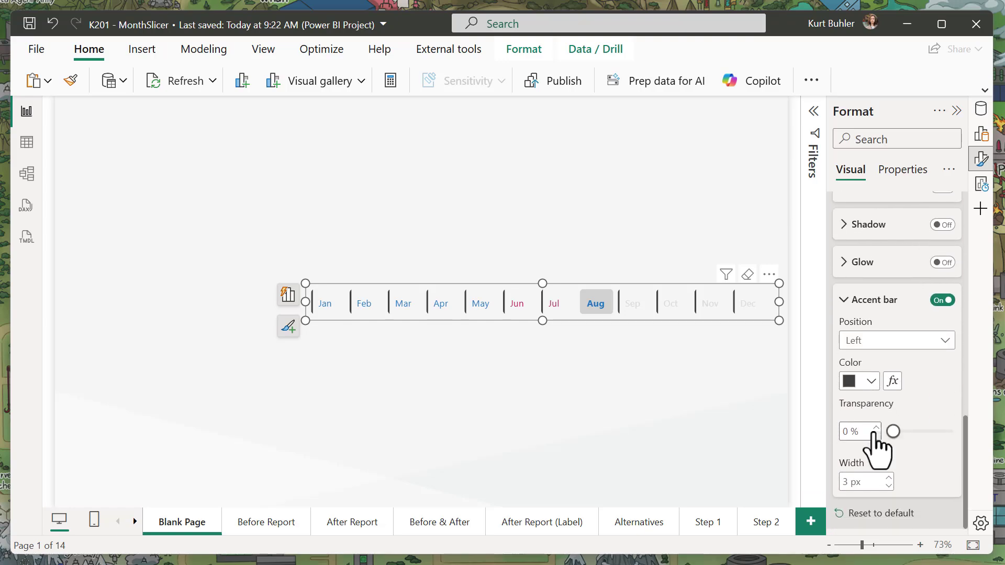
{"action": "left_click", "coordinate": [893, 381]}
{"action": "left_click", "coordinate": [354, 131]}
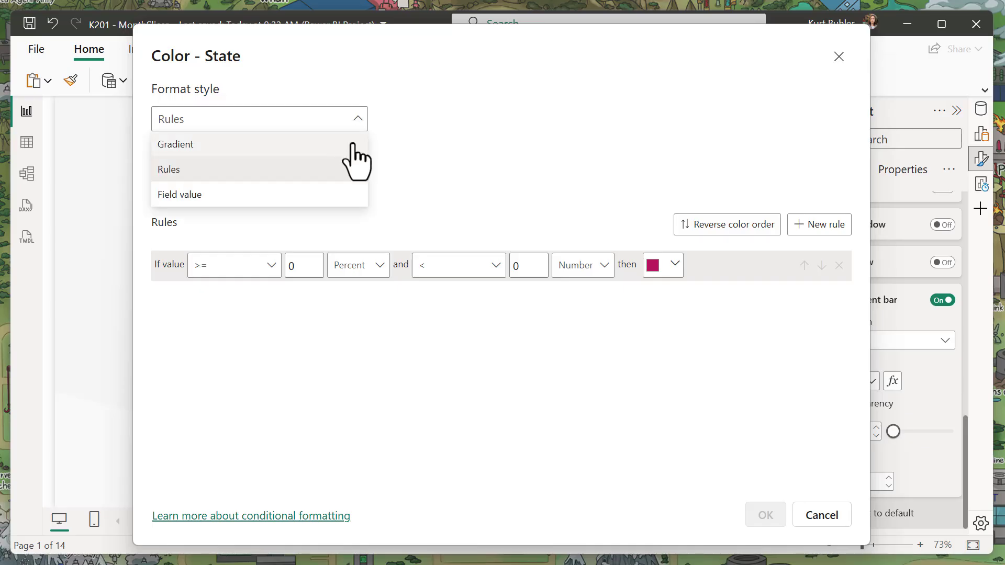
{"action": "left_click", "coordinate": [348, 195]}
{"action": "left_click", "coordinate": [355, 193]}
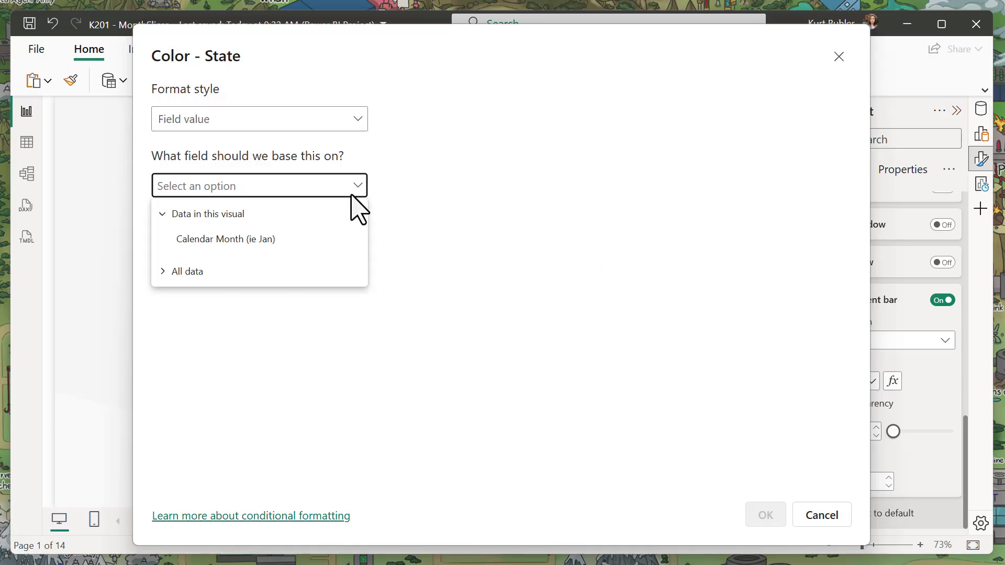
{"action": "left_click", "coordinate": [194, 271]}
{"action": "left_click", "coordinate": [184, 294]}
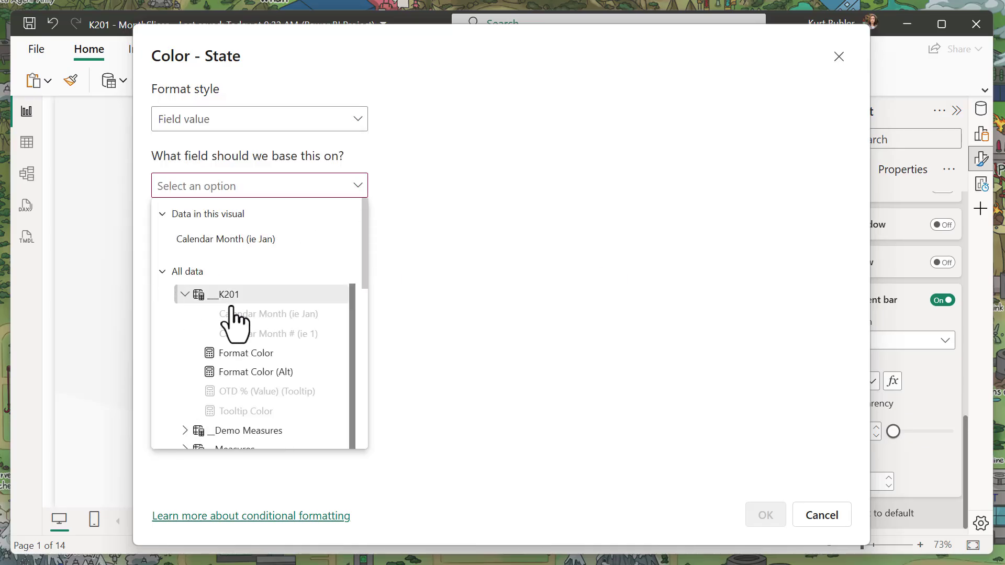
{"action": "left_click", "coordinate": [274, 353]}
{"action": "left_click", "coordinate": [762, 517]}
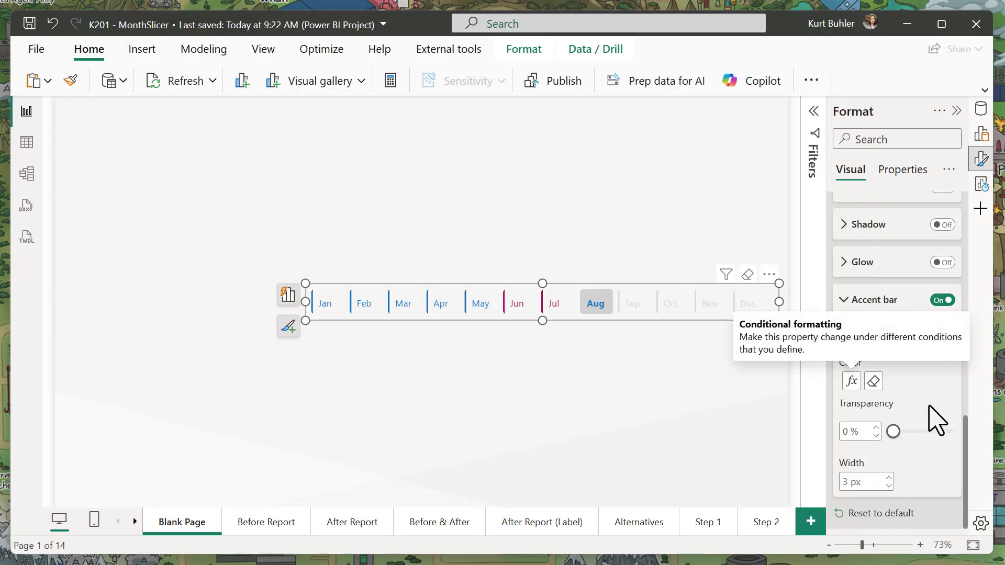
Target the Selected button state and switch on the button fill
{"action": "left_click", "coordinate": [885, 303]}
{"action": "left_click", "coordinate": [869, 320]}
{"action": "scroll", "coordinate": [870, 316], "scroll_direction": "up", "scroll_amount": 6}
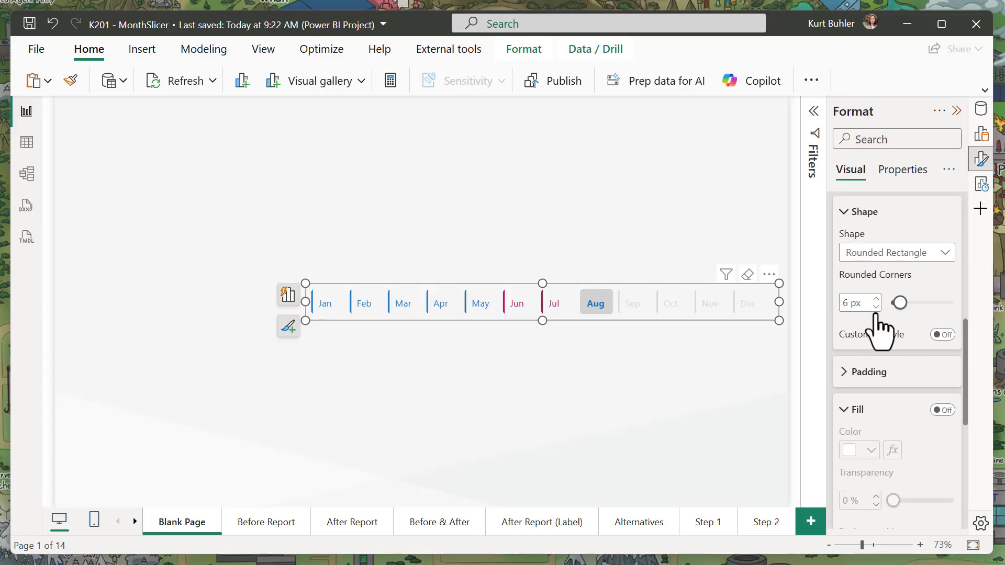
{"action": "left_click", "coordinate": [879, 310]}
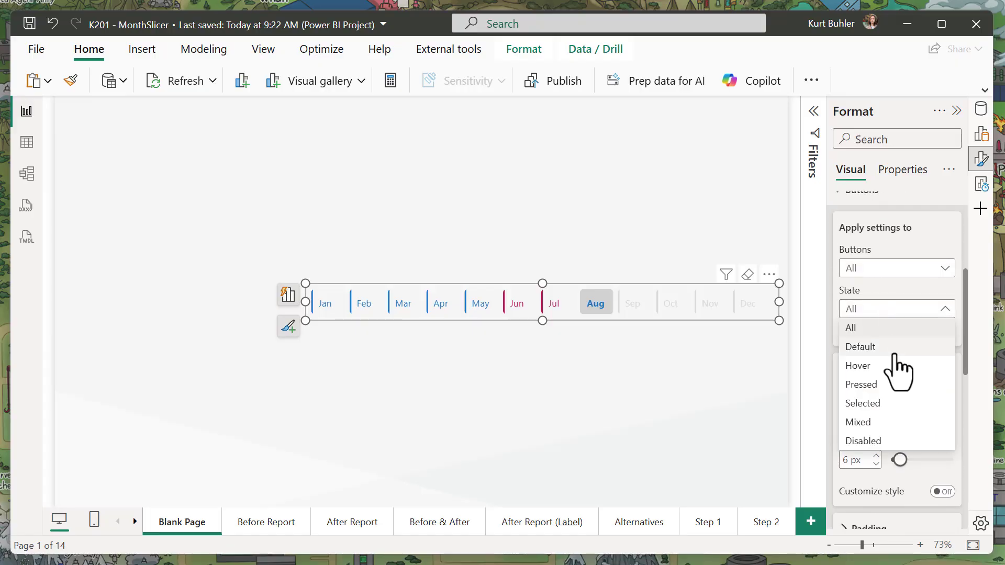
{"action": "left_click", "coordinate": [892, 406]}
{"action": "scroll", "coordinate": [916, 440], "scroll_direction": "down", "scroll_amount": 2}
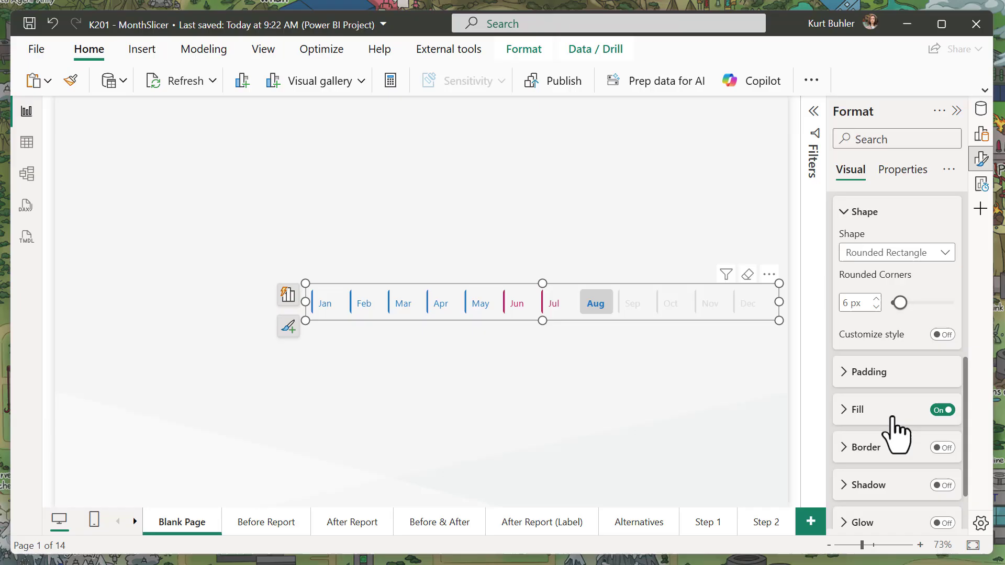
{"action": "left_click", "coordinate": [889, 412]}
Set the fill colour's field value to the K201 Format Color measure
{"action": "scroll", "coordinate": [893, 416], "scroll_direction": "down", "scroll_amount": 3}
{"action": "left_click", "coordinate": [892, 294]}
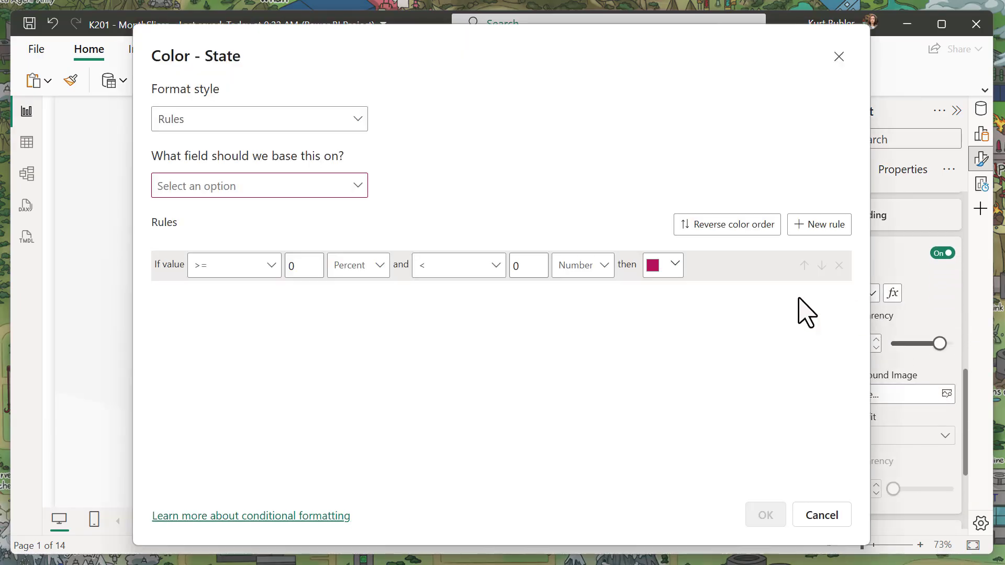
{"action": "left_click", "coordinate": [294, 124]}
{"action": "left_click", "coordinate": [307, 194]}
{"action": "left_click", "coordinate": [307, 185]}
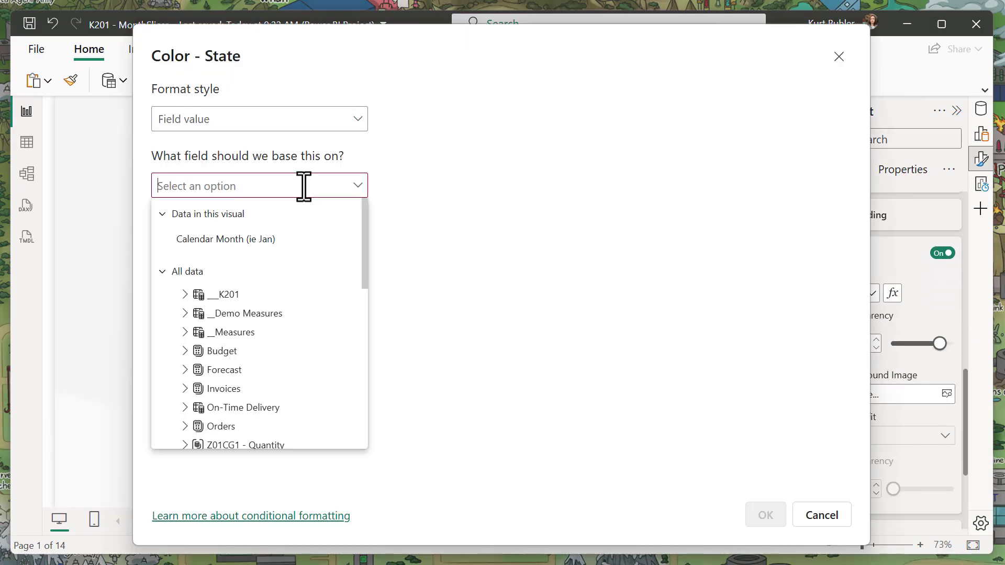
{"action": "left_click", "coordinate": [184, 294]}
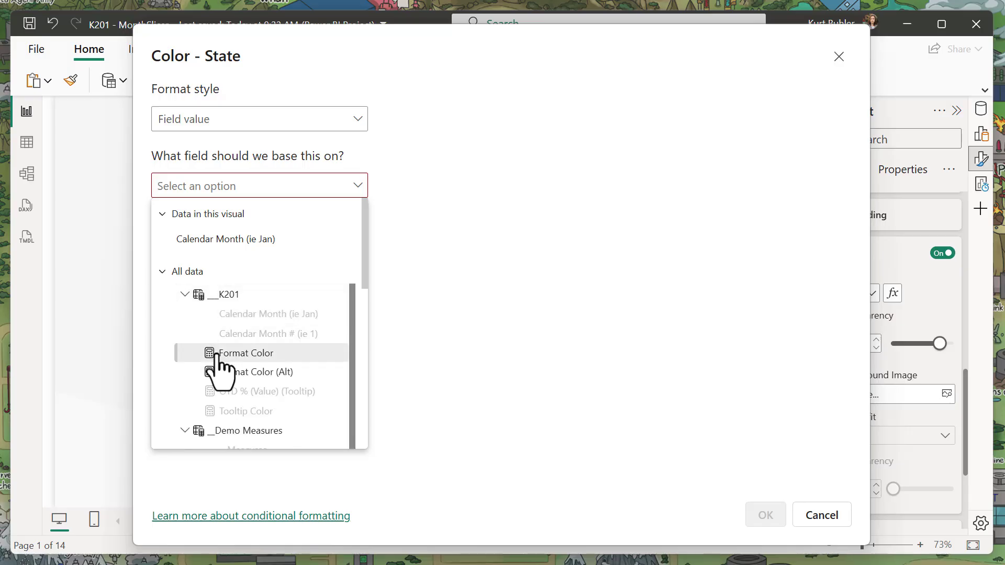
{"action": "left_click", "coordinate": [212, 352]}
Apply the Format Color fill, then test the slicer with Jul, Jun, May, Jun, Jul and Aug
{"action": "left_click", "coordinate": [764, 517]}
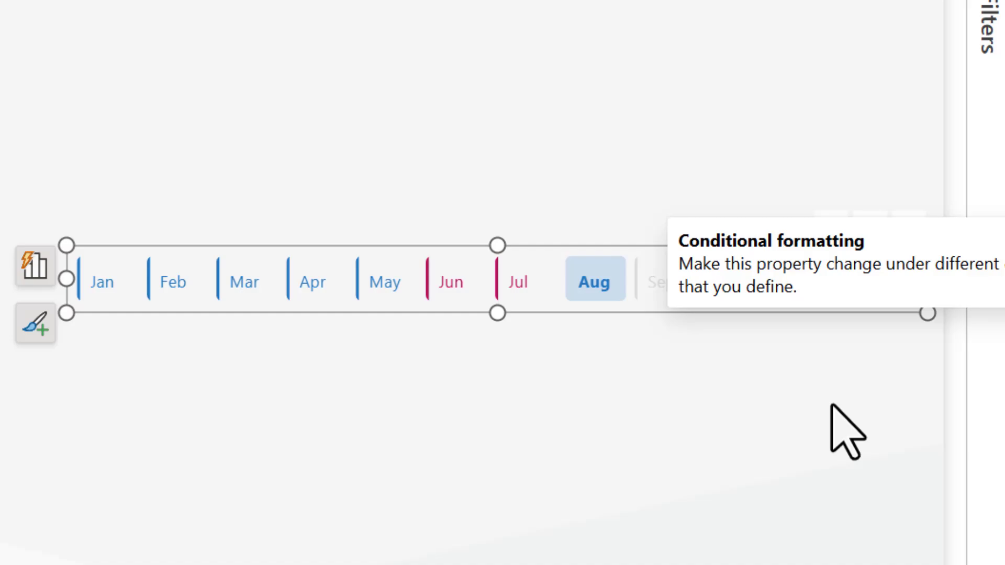
{"action": "left_click", "coordinate": [832, 406]}
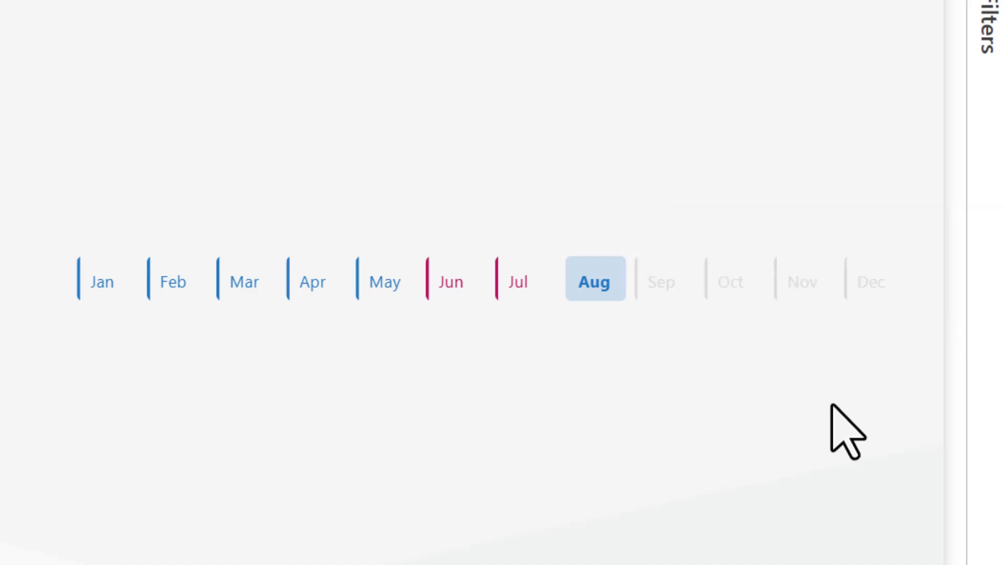
{"action": "left_click", "coordinate": [504, 278]}
{"action": "left_click", "coordinate": [453, 291]}
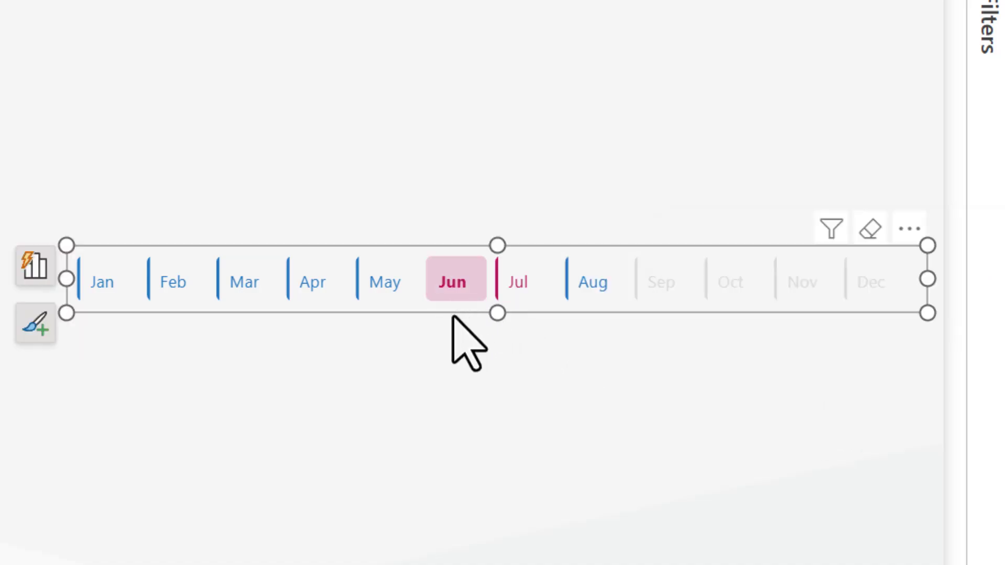
{"action": "left_click", "coordinate": [391, 285]}
{"action": "left_click", "coordinate": [446, 282]}
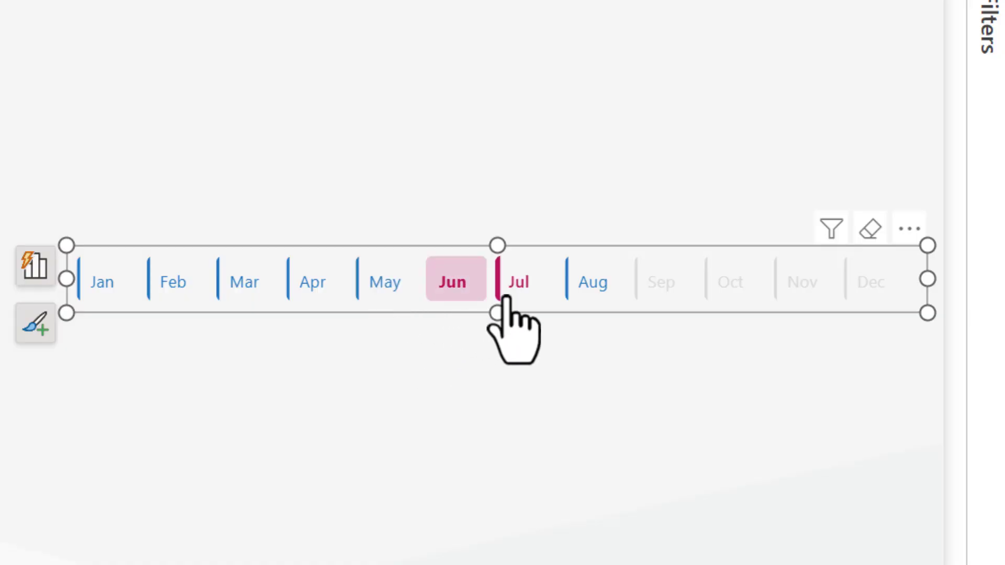
{"action": "left_click", "coordinate": [525, 291]}
{"action": "left_click", "coordinate": [586, 301]}
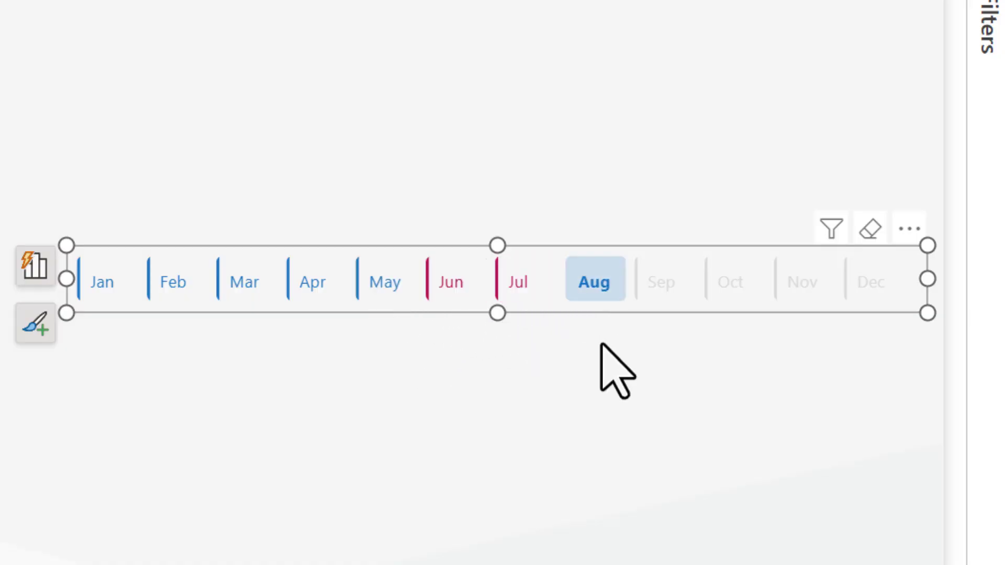